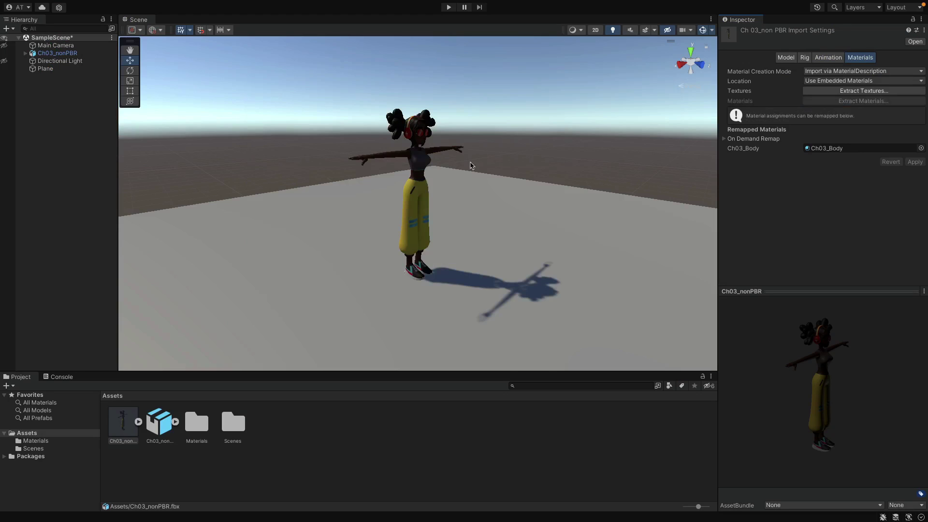
pyautogui.keyDown('alt'); pyautogui.moveTo(472, 166); pyautogui.dragTo(435, 166); pyautogui.keyUp('alt')
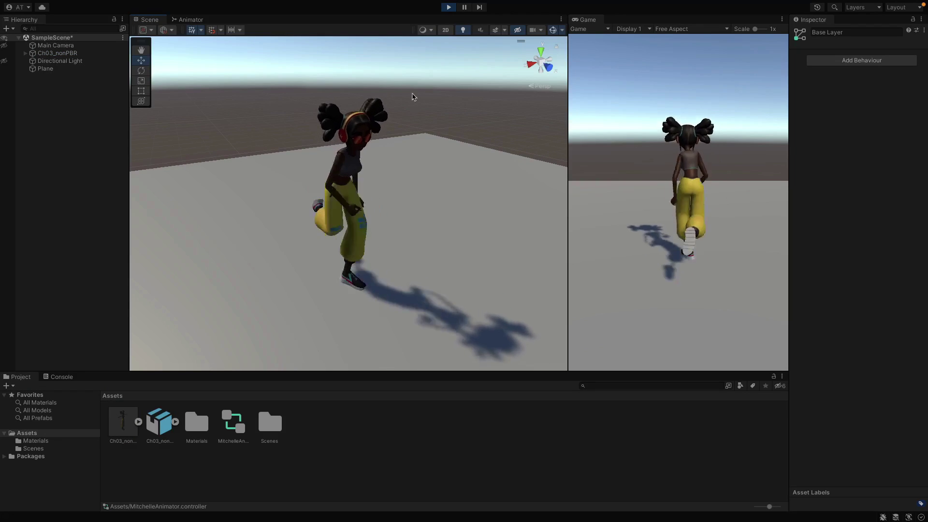
pyautogui.click(57, 53)
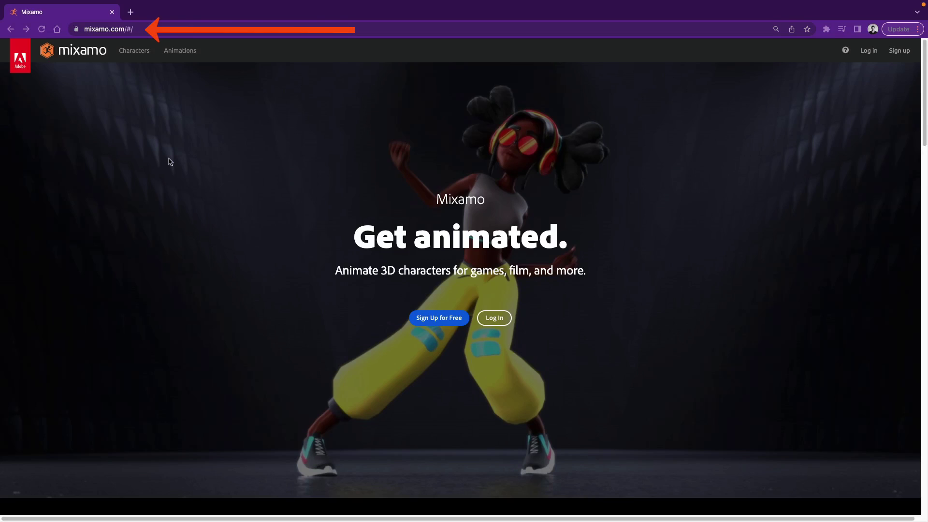
# Browse the Mixamo characters to the second results page and choose the Michelle character.
pyautogui.click(136, 56)
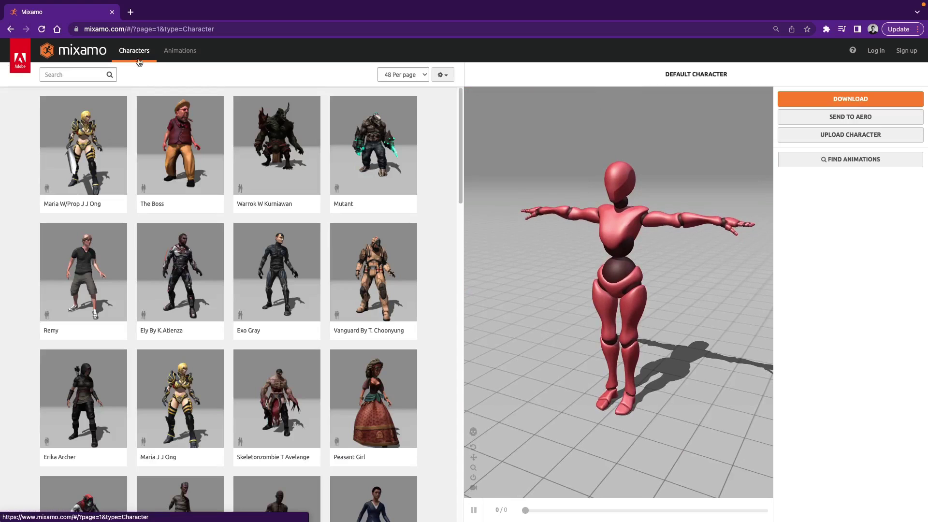
pyautogui.scroll(-7, 22, 282)
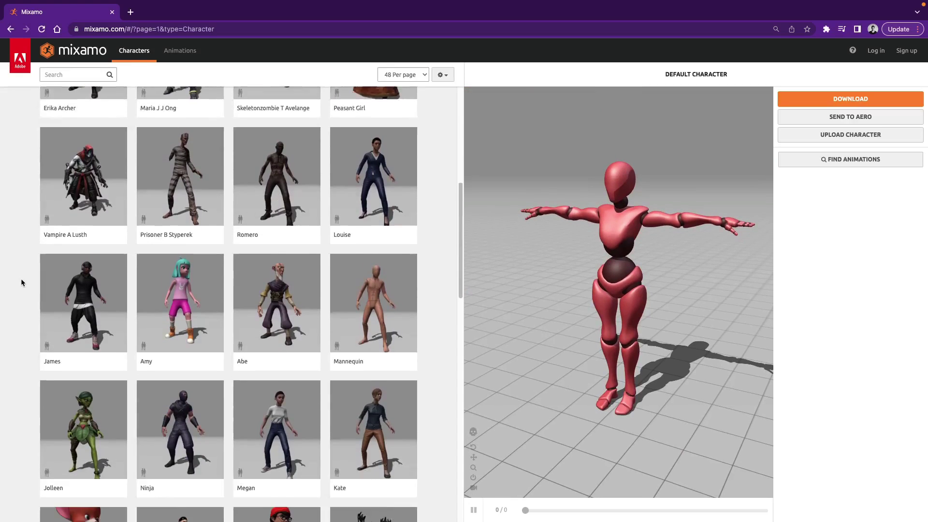
pyautogui.scroll(-14, 21, 282)
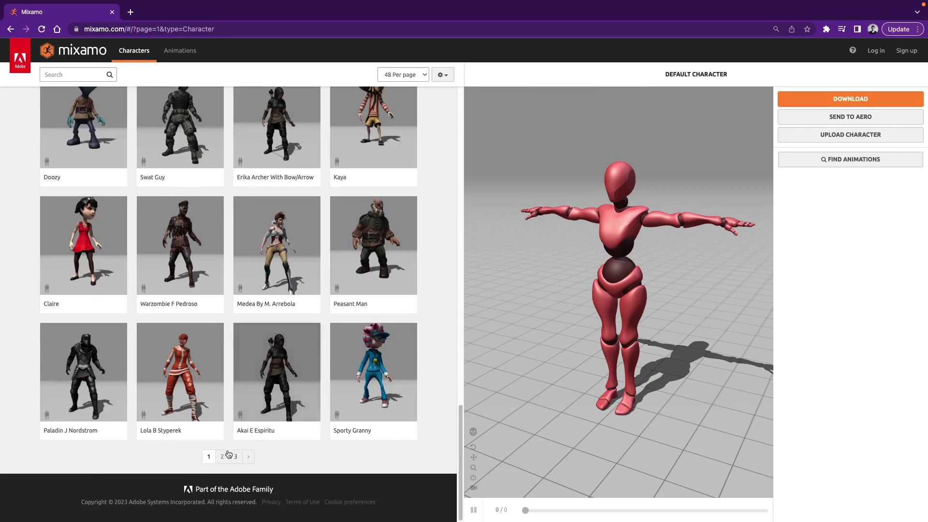
pyautogui.click(227, 456)
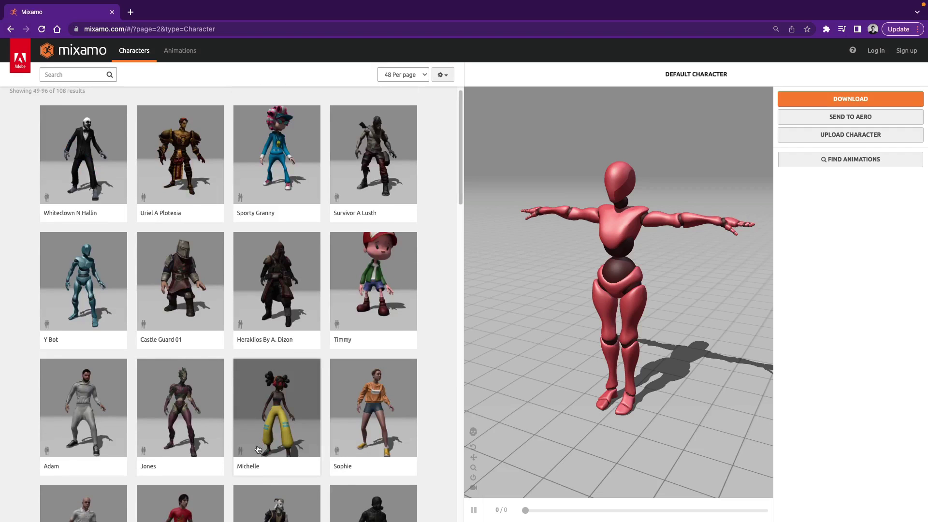
pyautogui.click(258, 450)
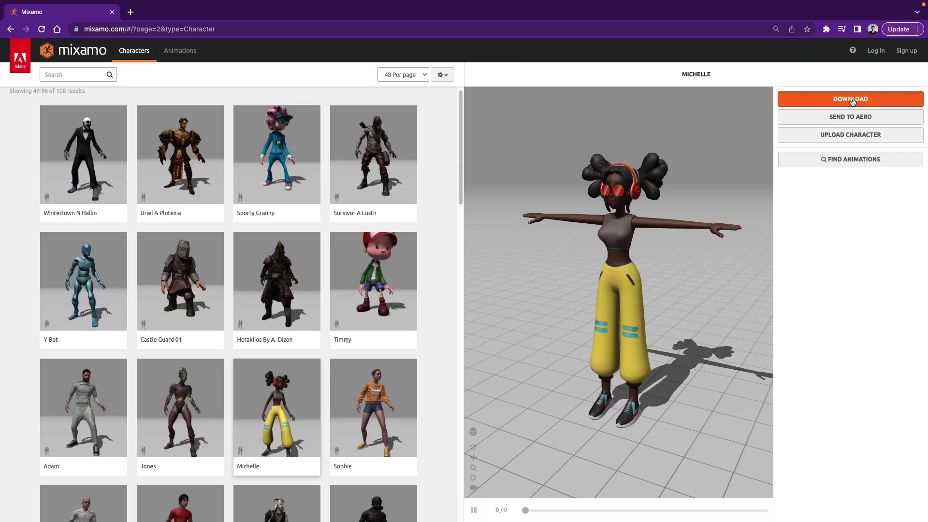
# Download the Michelle character as FBX for Unity in T-pose and save it as Ch03_nonPBR on the Desktop.
pyautogui.click(852, 102)
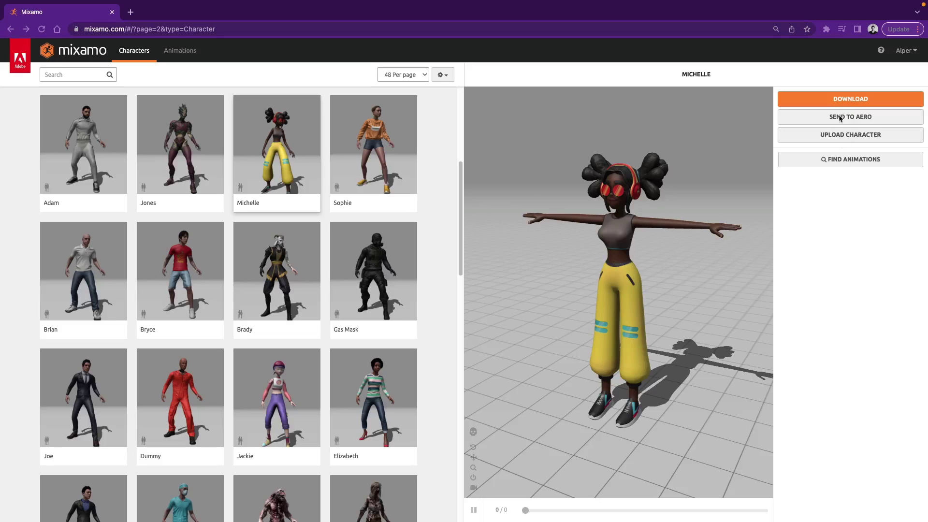
pyautogui.click(840, 100)
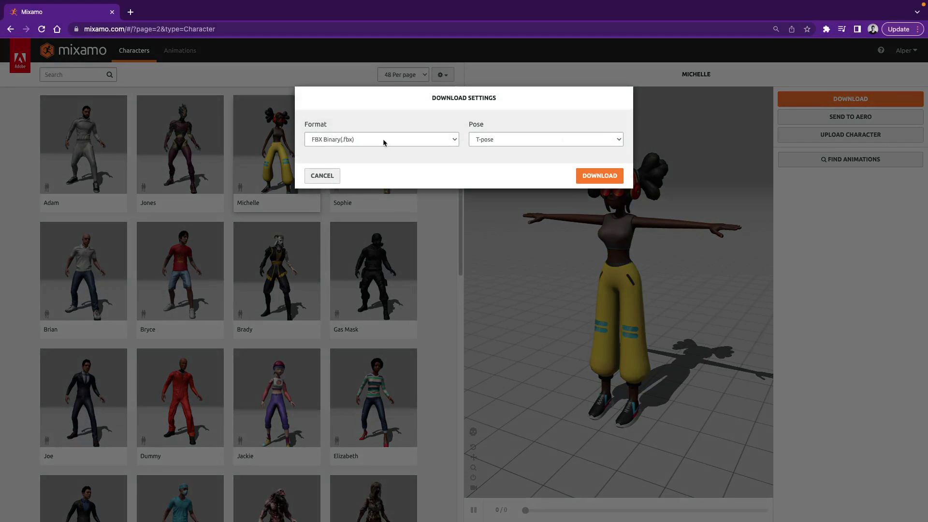
pyautogui.click(360, 141)
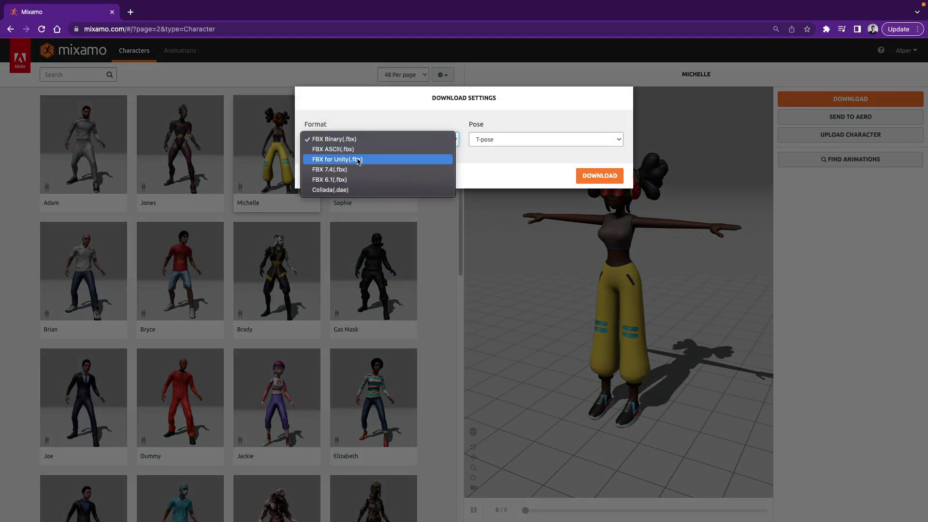
pyautogui.click(357, 163)
pyautogui.click(545, 139)
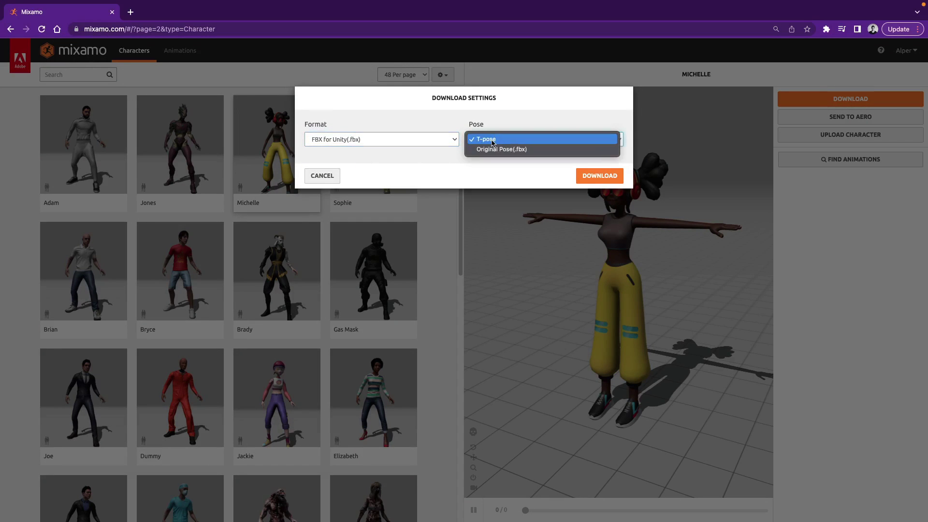
pyautogui.click(532, 141)
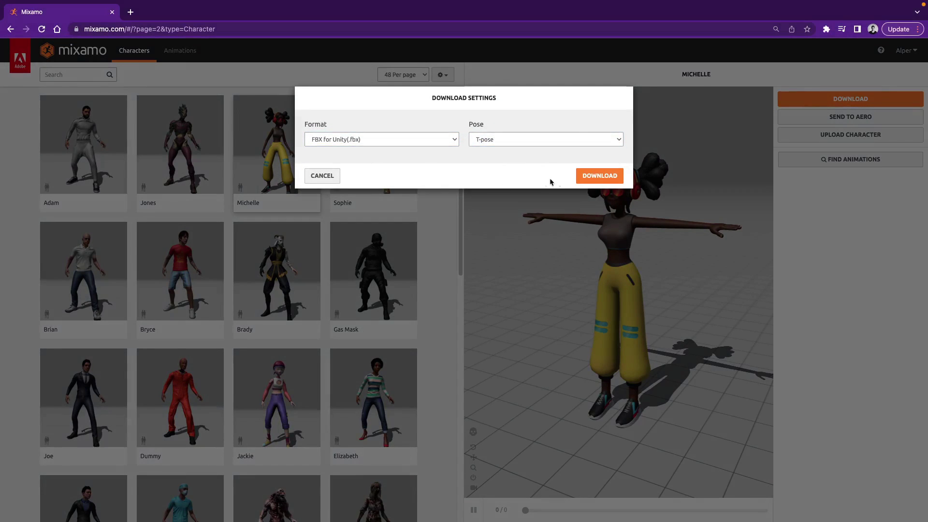
pyautogui.click(596, 177)
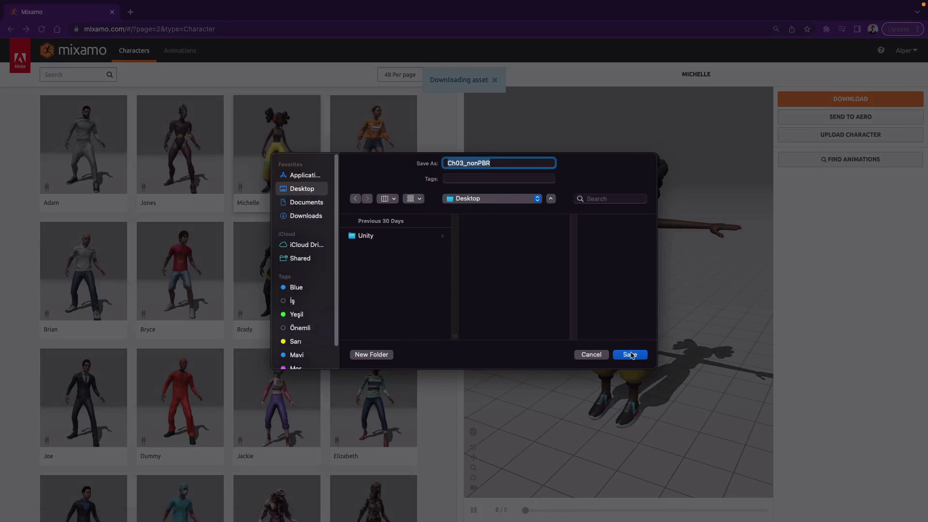
pyautogui.click(630, 355)
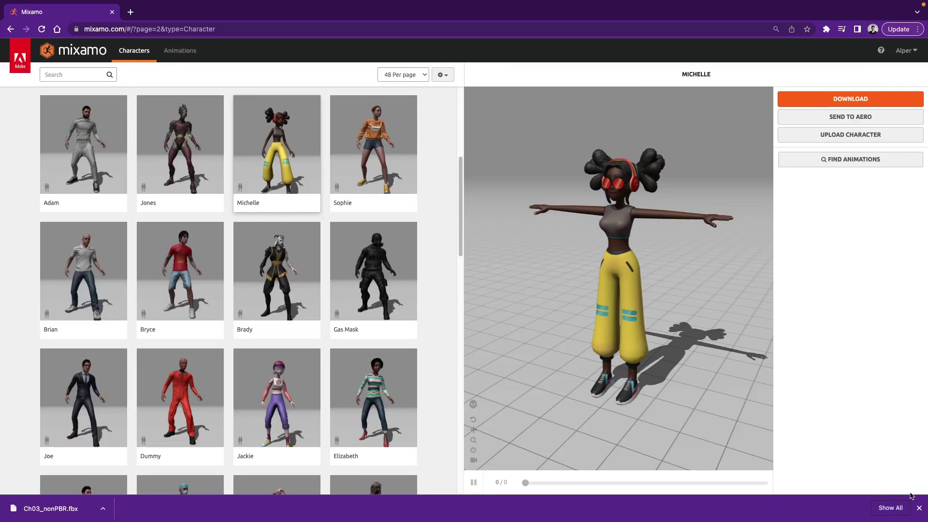
pyautogui.click(918, 509)
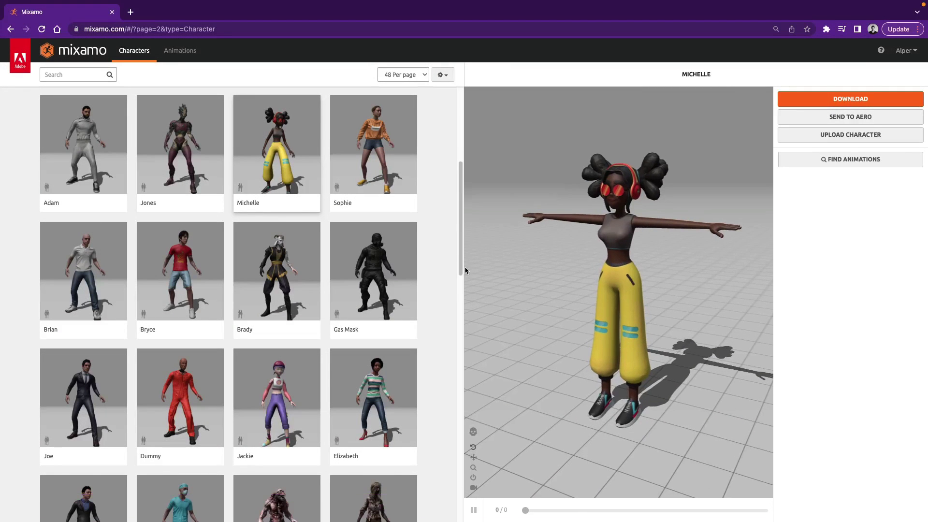
# Preview the Capoeira and Jumping Down animations from the animation library on the Michelle character.
pyautogui.click(177, 53)
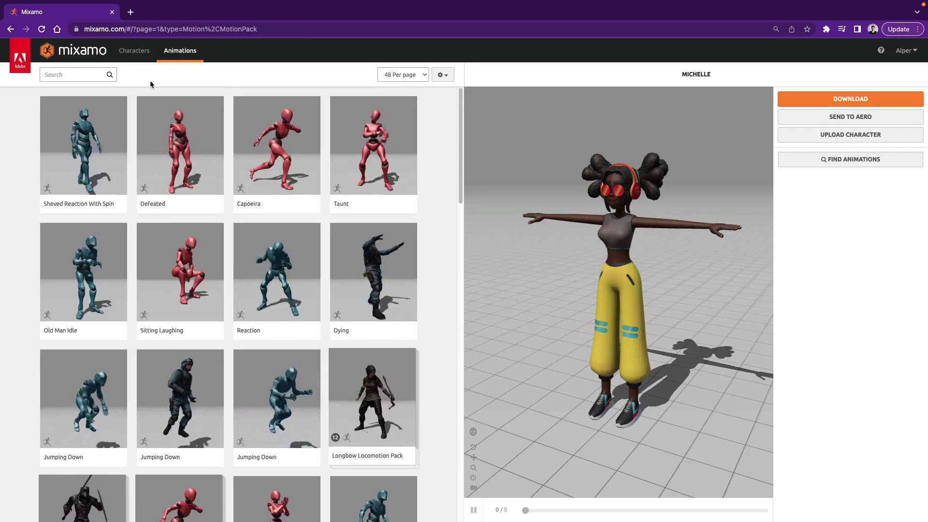
pyautogui.click(273, 144)
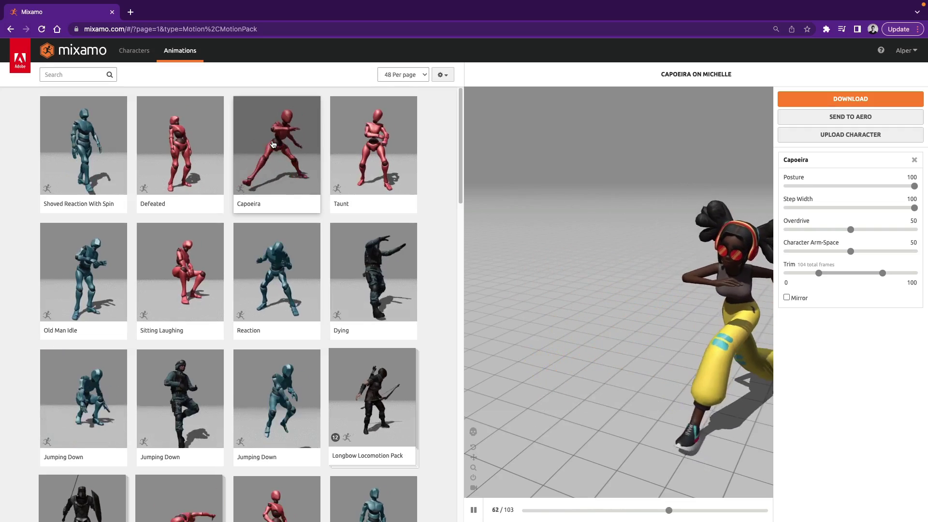
pyautogui.click(278, 388)
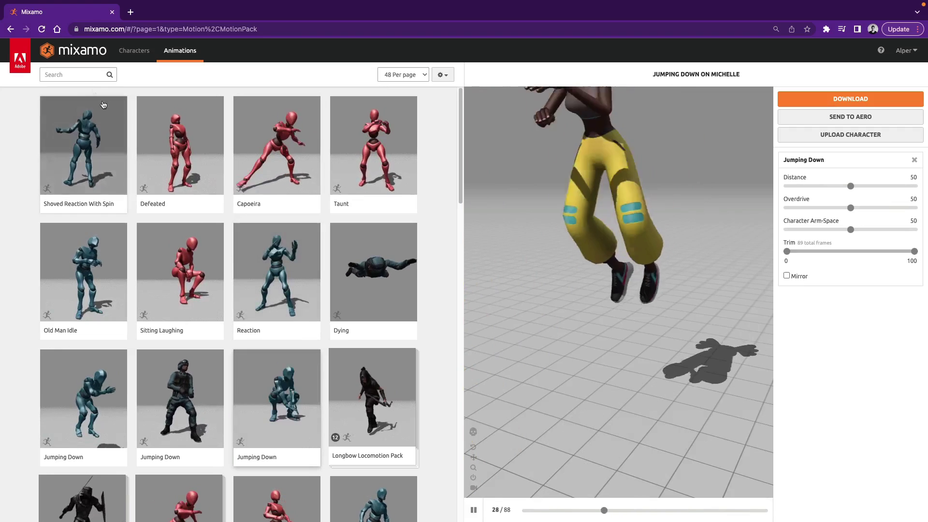
# Search the animations for "run" and apply Fast Run to Michelle with In Place enabled.
pyautogui.click(78, 75)
pyautogui.write('run')
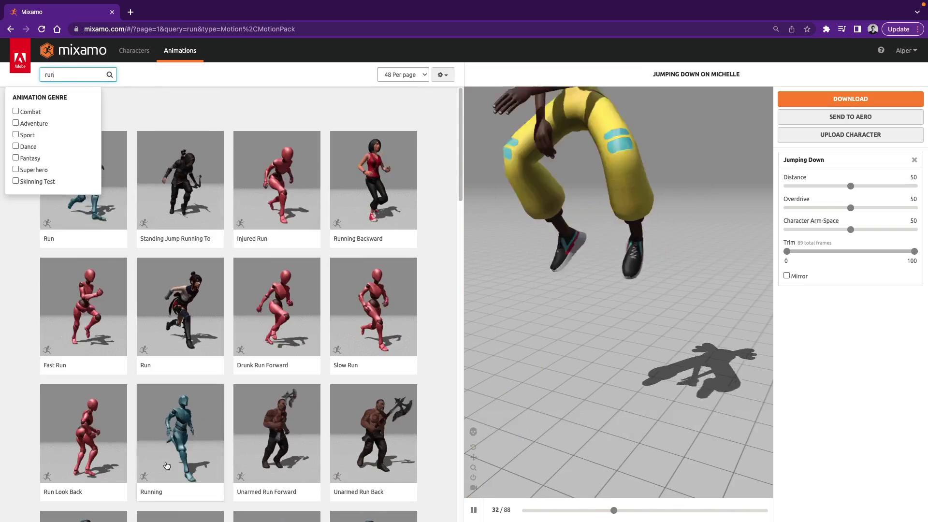
pyautogui.click(96, 316)
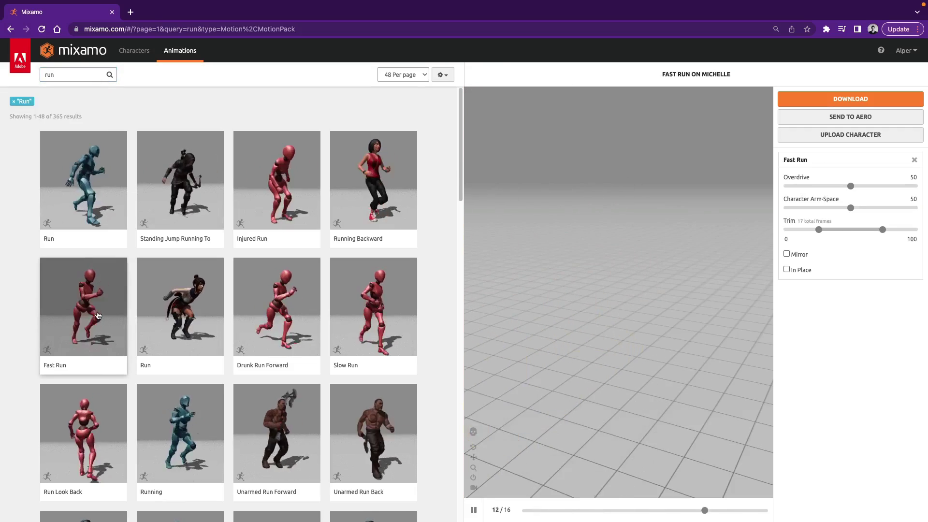
pyautogui.click(788, 270)
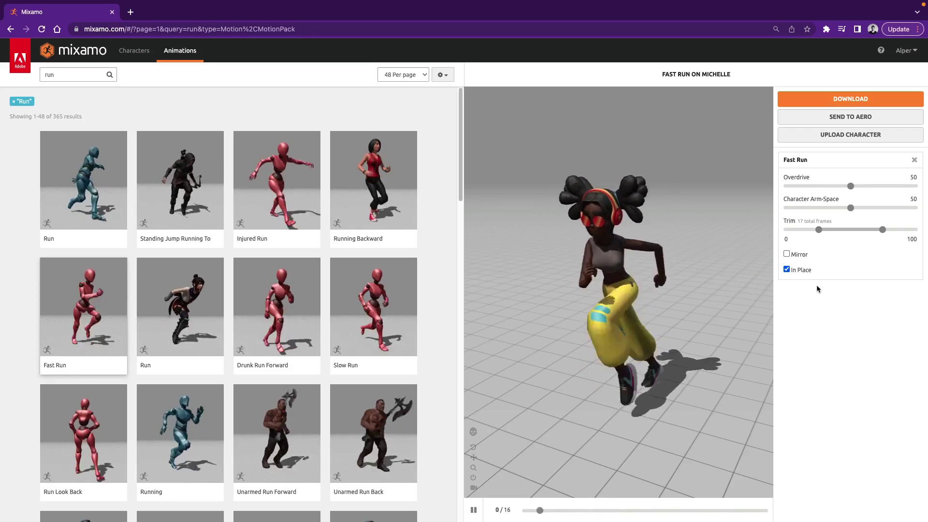
# Download the Fast Run animation as FBX for Unity, Without Skin, with keyframe reduction set to none.
pyautogui.click(855, 100)
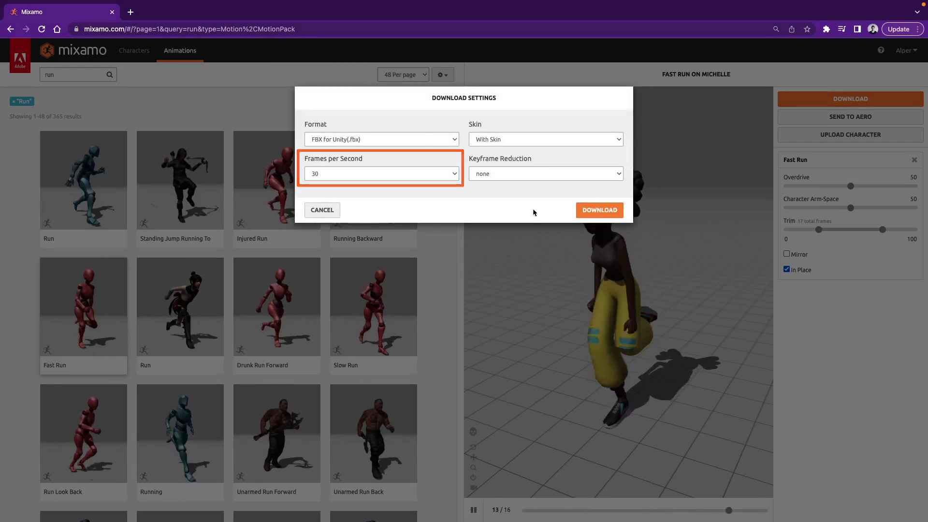
pyautogui.click(418, 144)
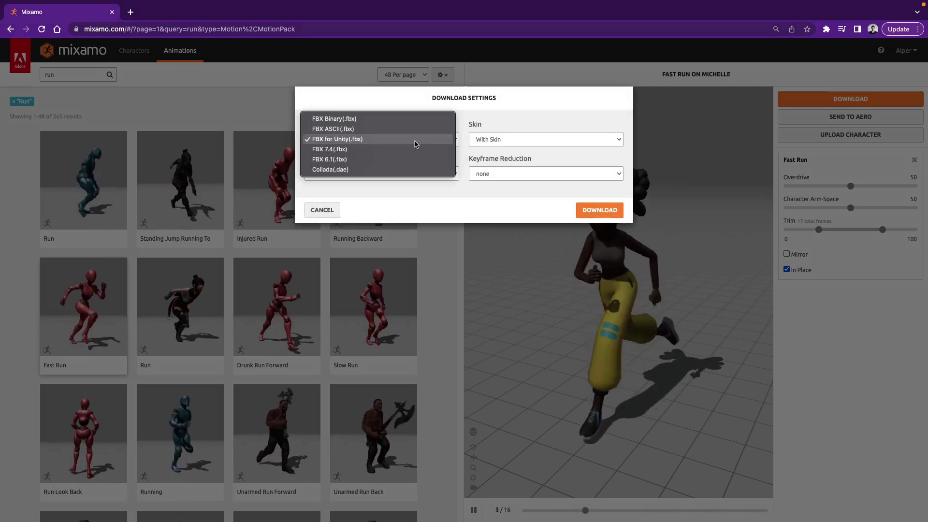
pyautogui.click(431, 141)
pyautogui.click(506, 144)
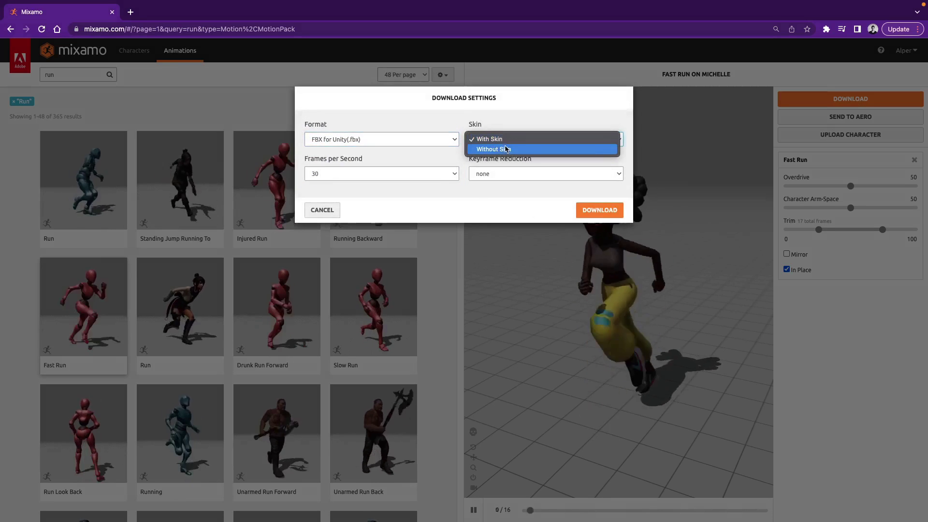
pyautogui.click(504, 149)
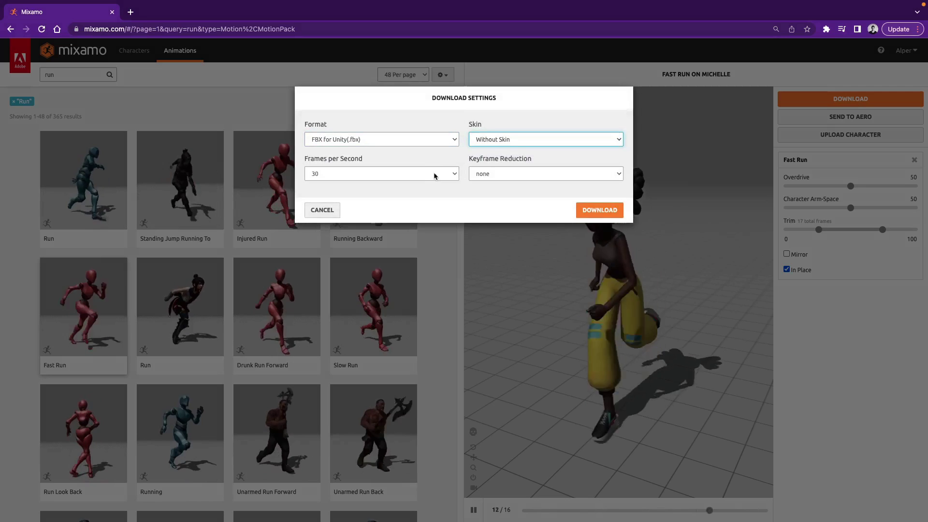
pyautogui.click(504, 174)
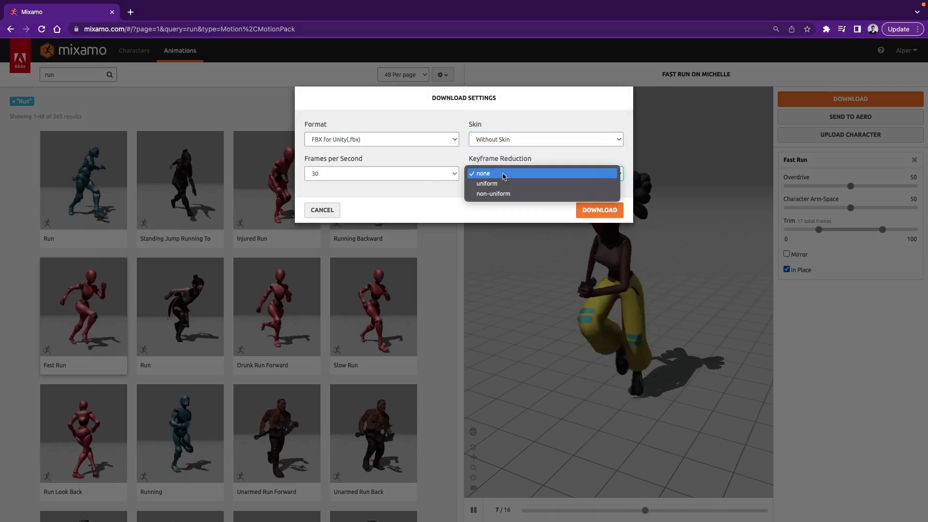
pyautogui.click(504, 174)
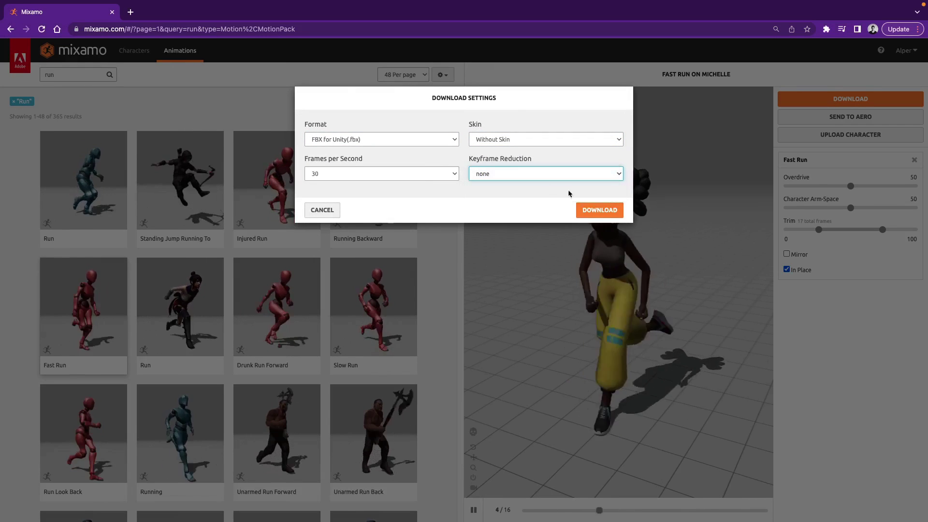
pyautogui.click(596, 211)
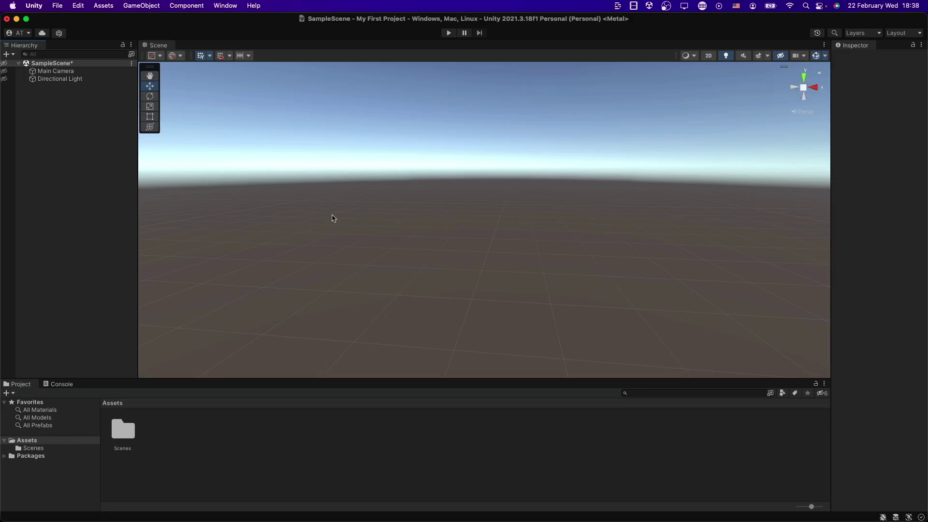
# Import Ch03_nonPBR.fbx and Ch03_nonPBR@Fast Run.fbx from the Desktop in Finder into the Unity project's Assets folder.
pyautogui.press('super+Tab')
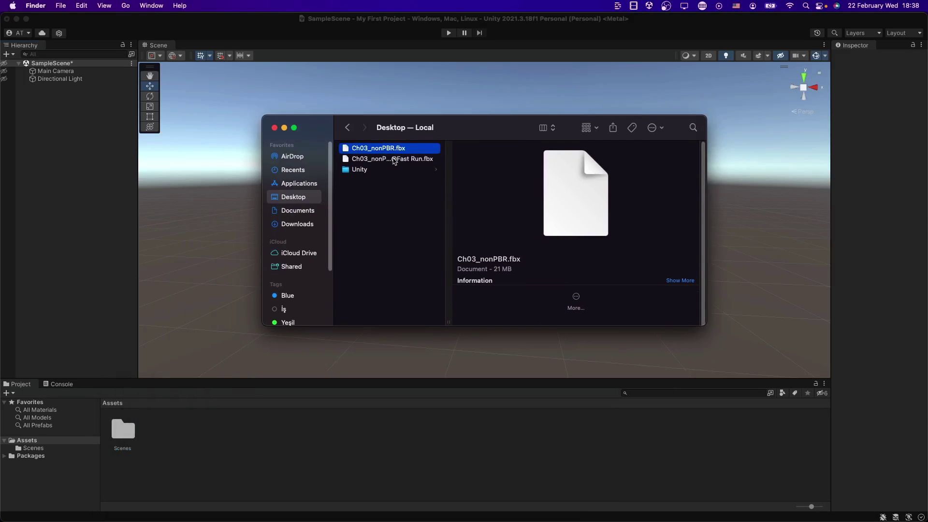
pyautogui.keyDown('shift'); pyautogui.click(391, 160); pyautogui.keyUp('shift')
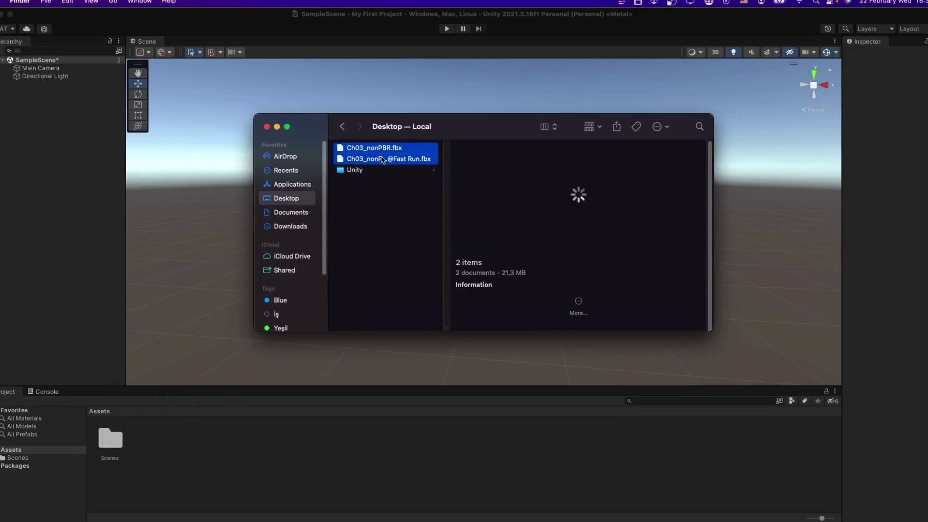
pyautogui.moveTo(386, 158); pyautogui.dragTo(234, 459)
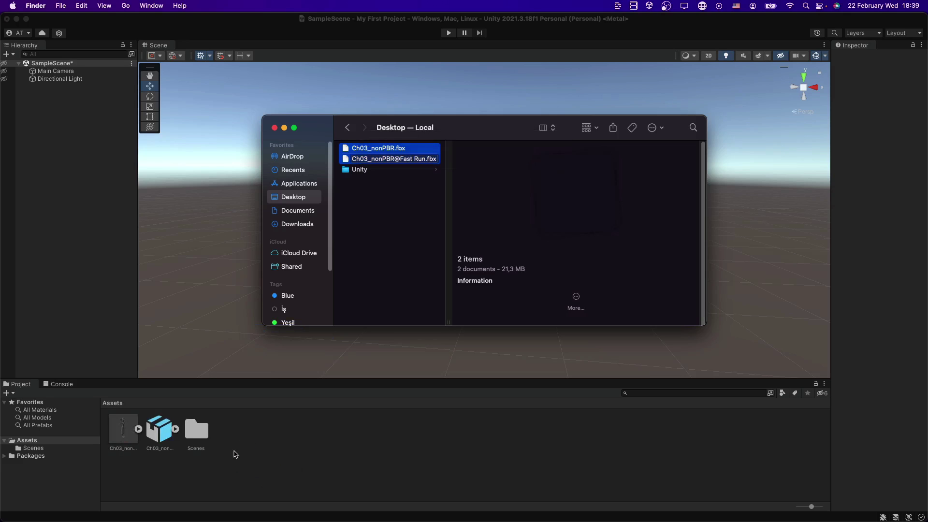
pyautogui.click(240, 450)
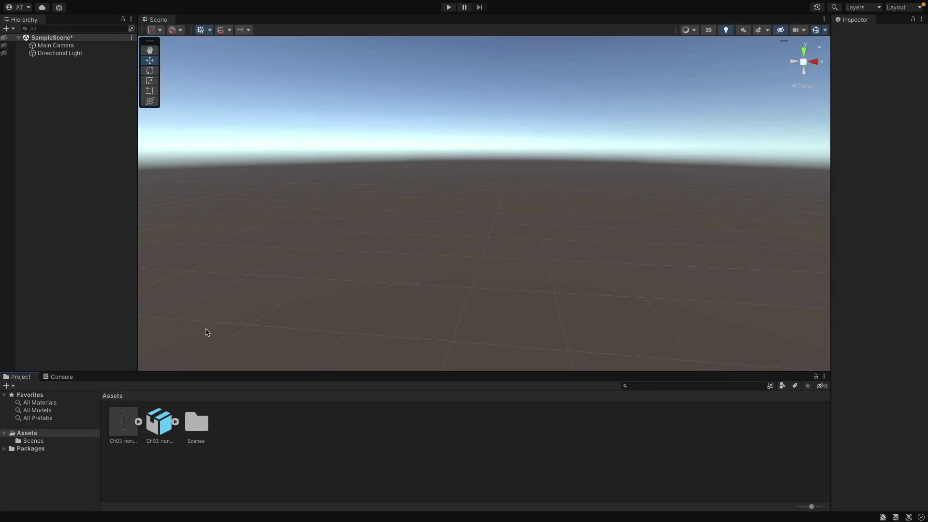
# Show the import settings of the Ch03_nonPBR model and widen the Inspector so its options are readable.
pyautogui.click(124, 421)
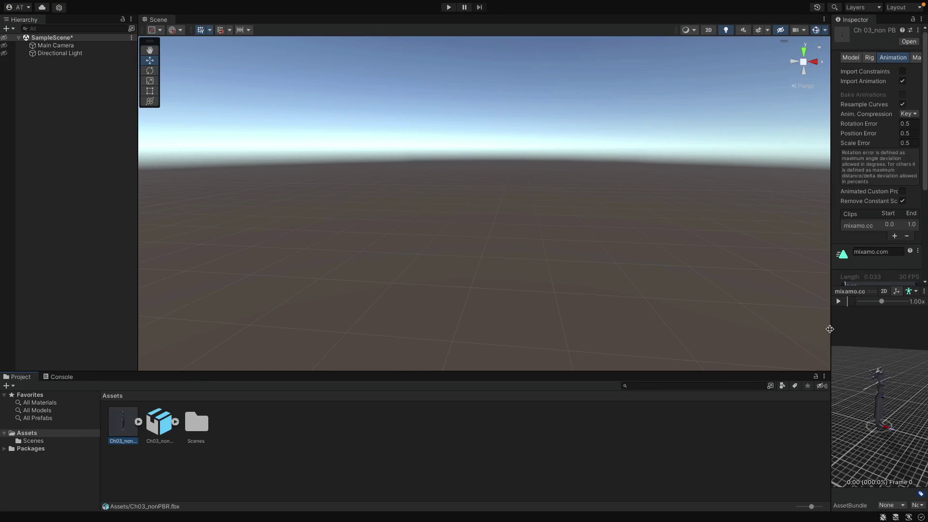
pyautogui.moveTo(831, 329); pyautogui.dragTo(665, 333)
pyautogui.moveTo(725, 367); pyautogui.dragTo(712, 343)
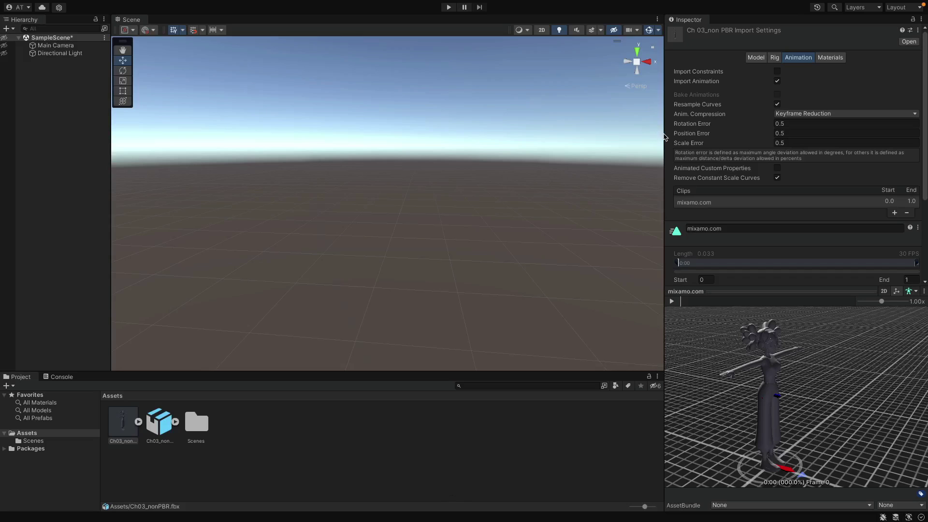
pyautogui.moveTo(665, 141); pyautogui.dragTo(718, 140)
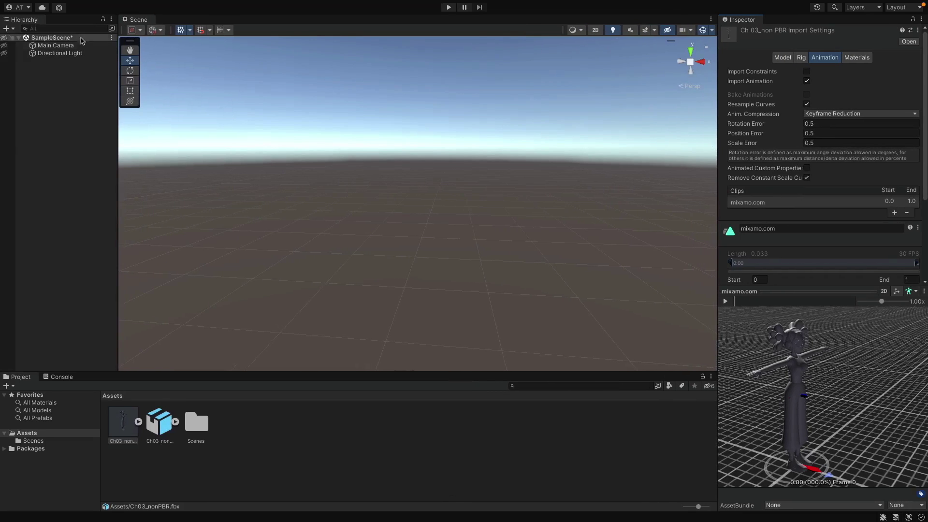
# Add a 3D Plane to SampleScene as the ground for the character.
pyautogui.click(13, 29)
pyautogui.moveTo(58, 69)
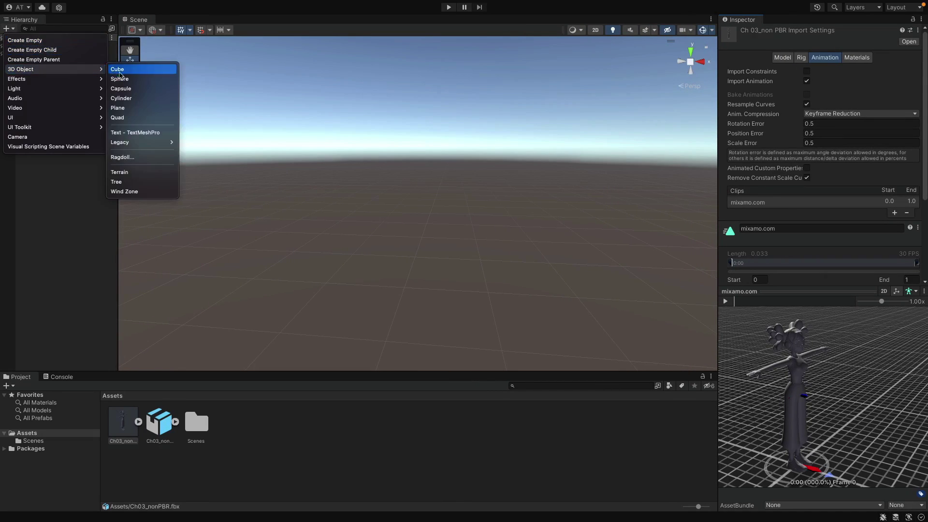
pyautogui.click(118, 108)
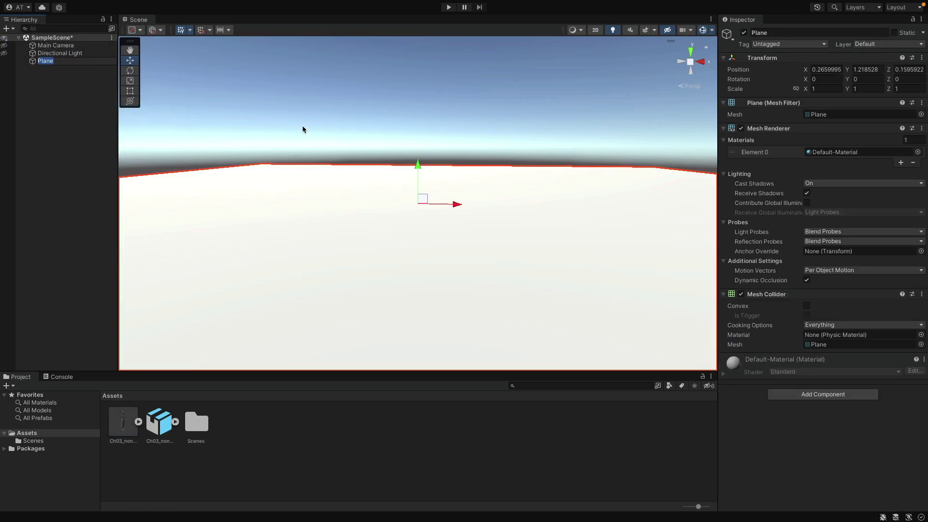
pyautogui.keyDown('alt'); pyautogui.moveTo(304, 129); pyautogui.dragTo(356, 160); pyautogui.keyUp('alt')
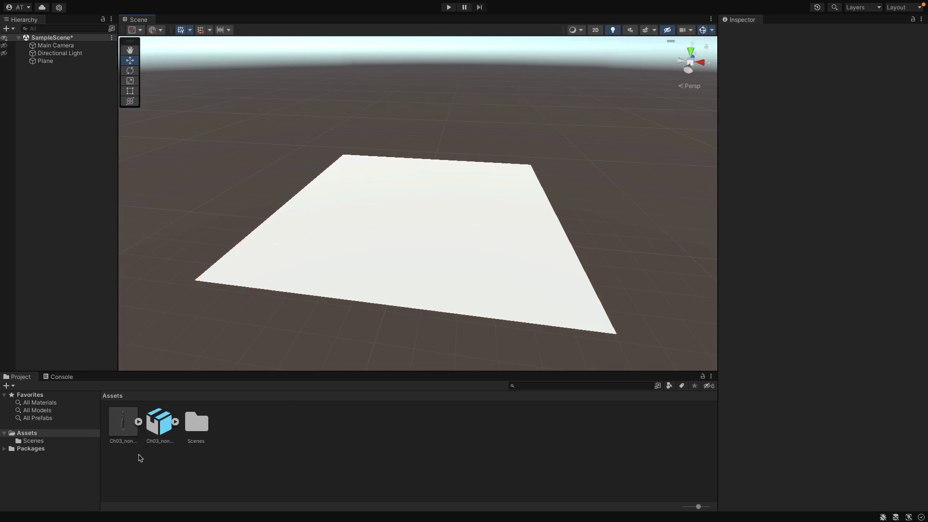
# Create a folder named Materials in the project's Assets folder and open it.
pyautogui.rightClick(236, 445)
pyautogui.moveTo(270, 251)
pyautogui.click(394, 57)
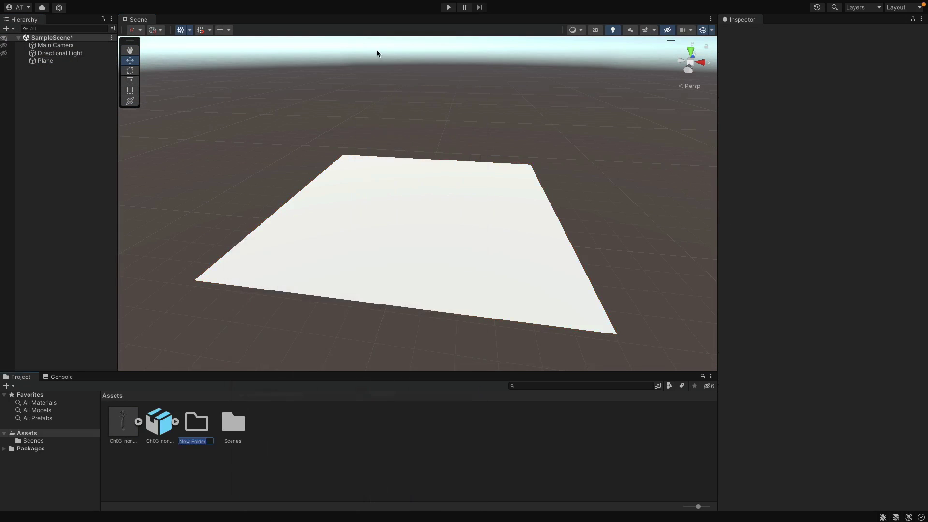
pyautogui.write('Materials')
pyautogui.press('Return')
pyautogui.doubleClick(200, 425)
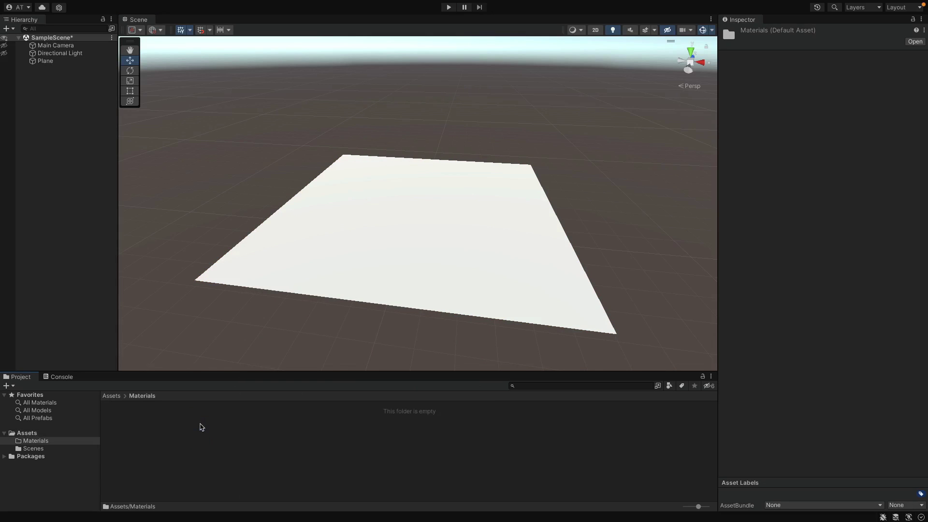
# Create a material named Ground in the Materials folder and set its albedo colour to grey A9A9A9.
pyautogui.rightClick(202, 427)
pyautogui.moveTo(266, 251)
pyautogui.click(378, 279)
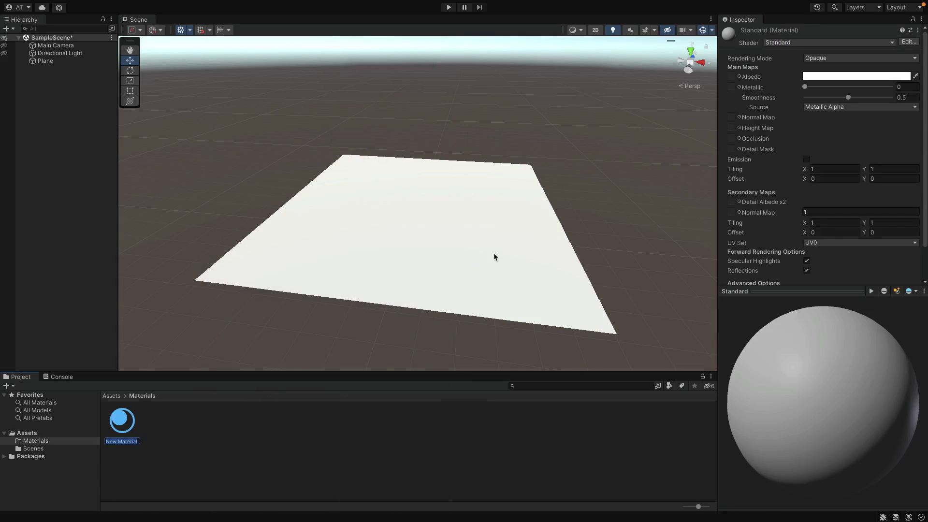
pyautogui.write('Ground')
pyautogui.press('Return')
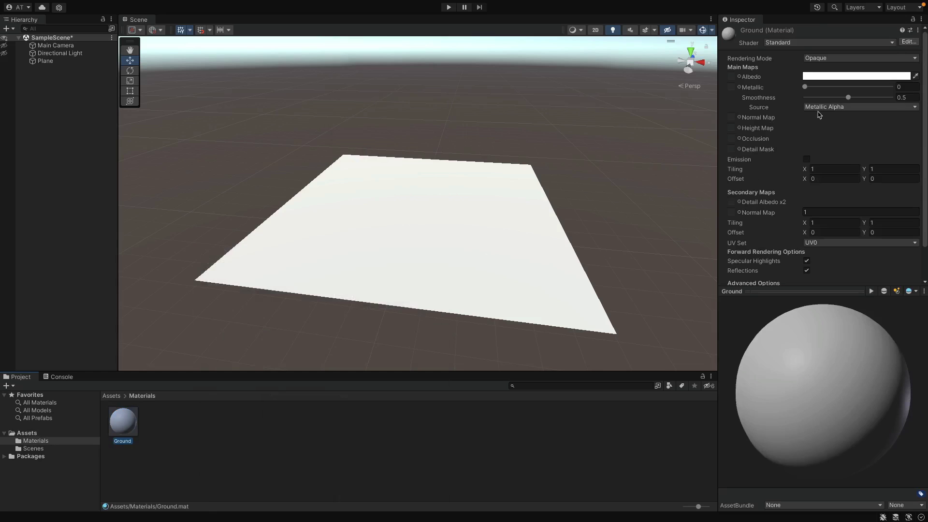
pyautogui.click(837, 77)
pyautogui.moveTo(841, 134); pyautogui.dragTo(845, 144)
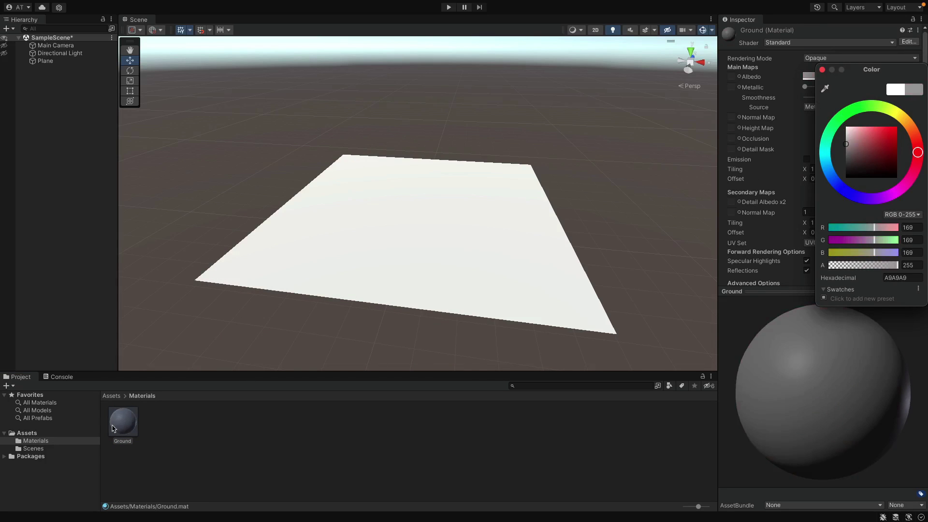
# Apply the Ground material to the plane in the scene and return to the Assets folder.
pyautogui.moveTo(116, 427); pyautogui.dragTo(445, 244)
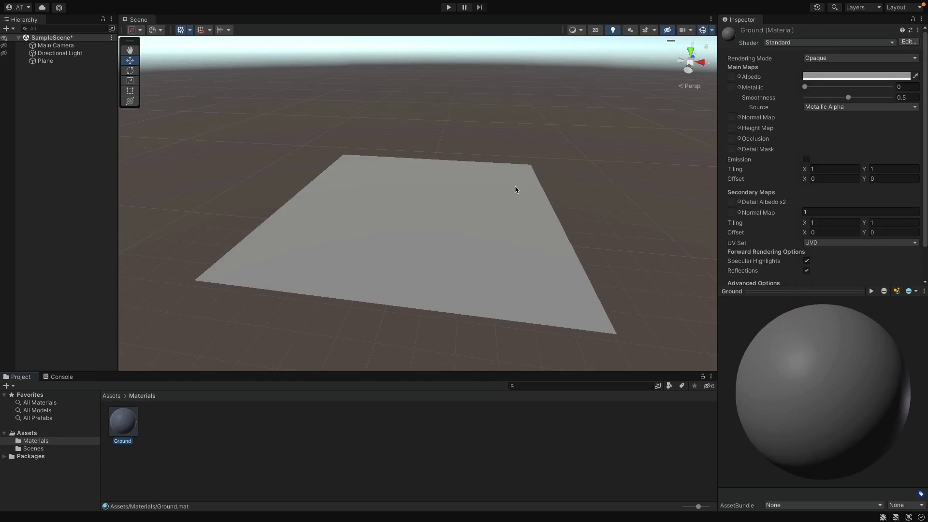
pyautogui.scroll(3, 460, 183)
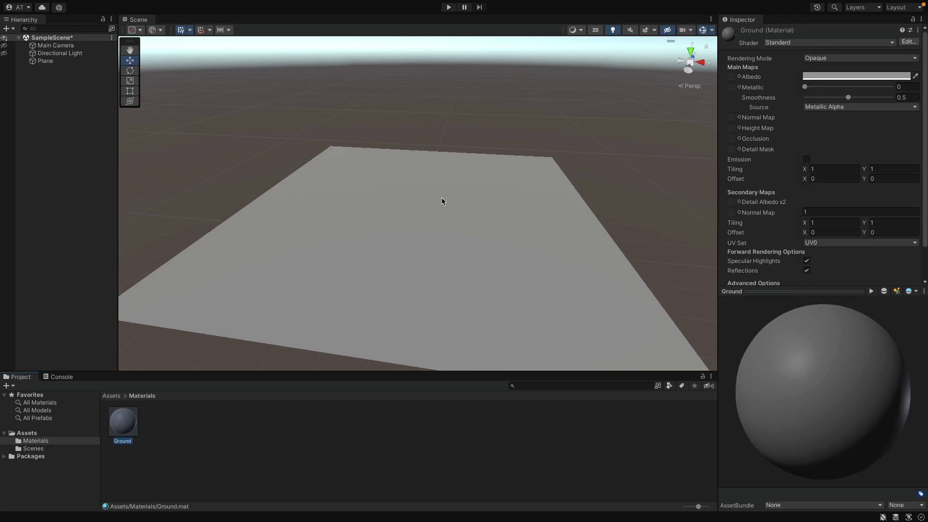
pyautogui.click(219, 187)
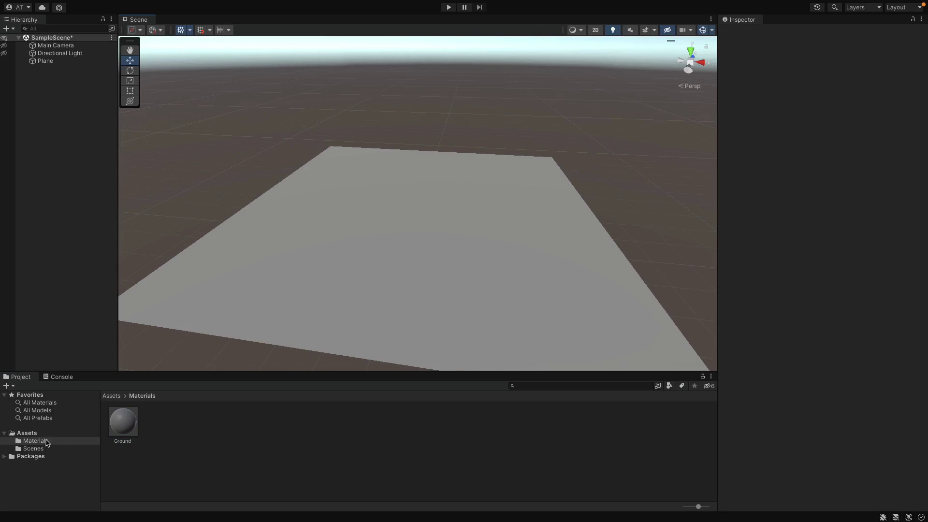
pyautogui.click(27, 433)
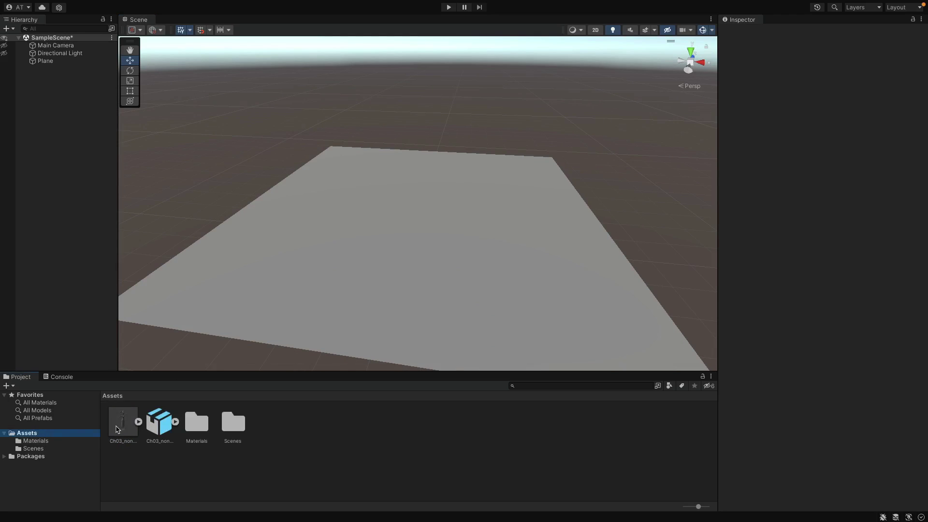
pyautogui.moveTo(122, 423); pyautogui.dragTo(52, 192)
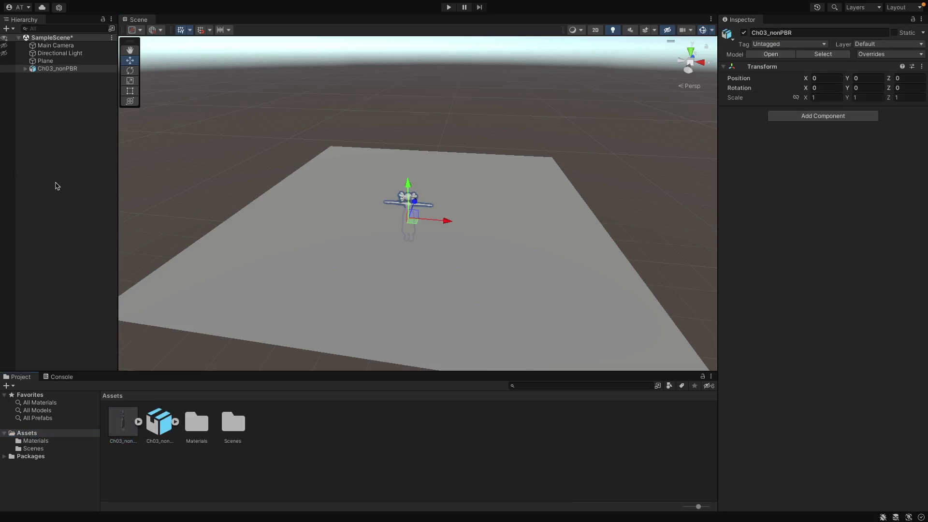
pyautogui.click(521, 151)
pyautogui.keyDown('alt'); pyautogui.moveTo(520, 152); pyautogui.dragTo(277, 99); pyautogui.keyUp('alt')
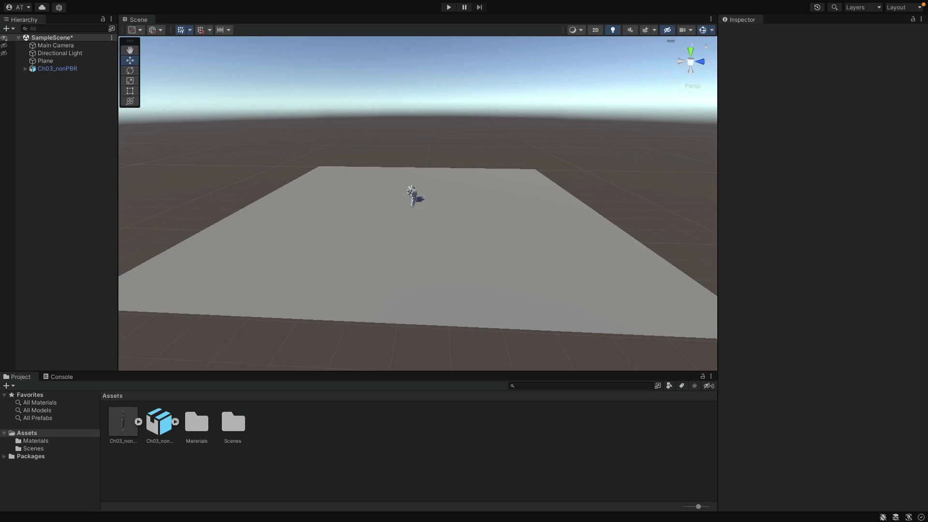
pyautogui.click(75, 69)
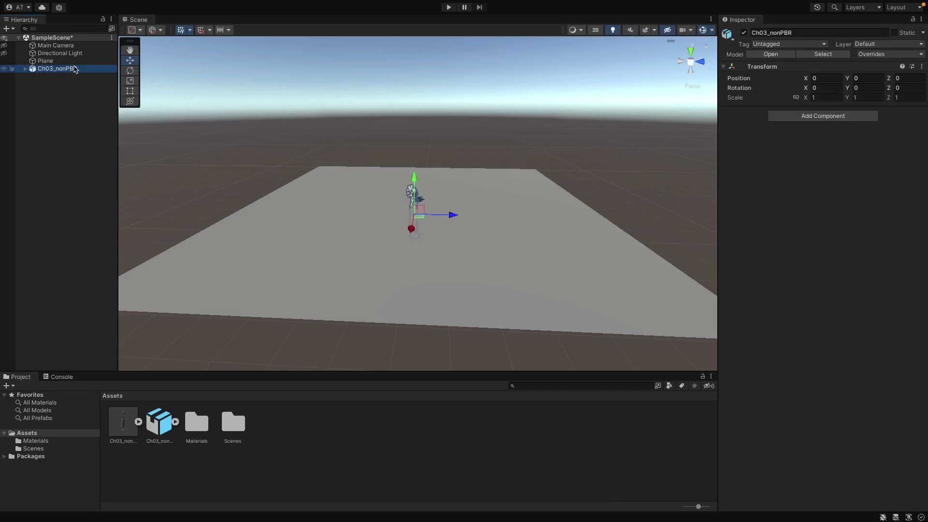
pyautogui.press('Delete')
# Place the Ch03_nonPBR model from Assets directly on the plane's surface in the scene.
pyautogui.click(124, 427)
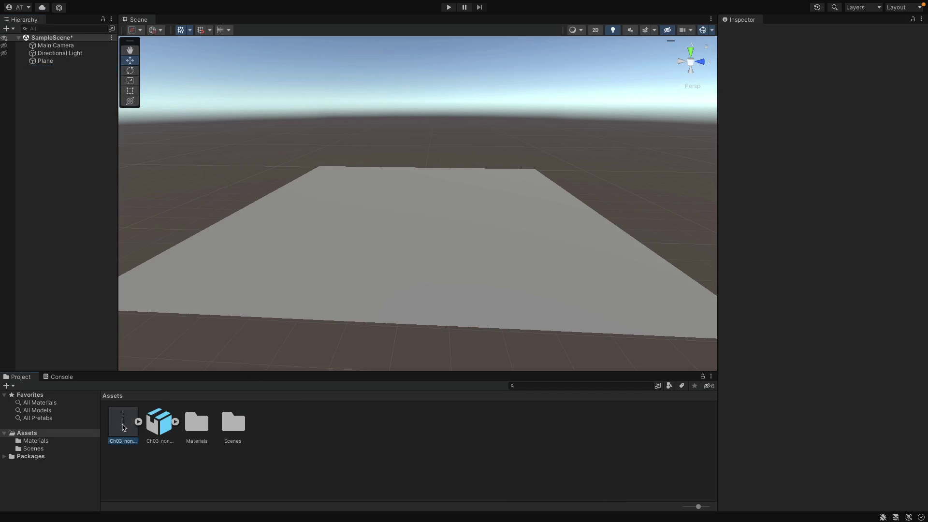
pyautogui.moveTo(123, 427); pyautogui.dragTo(407, 217)
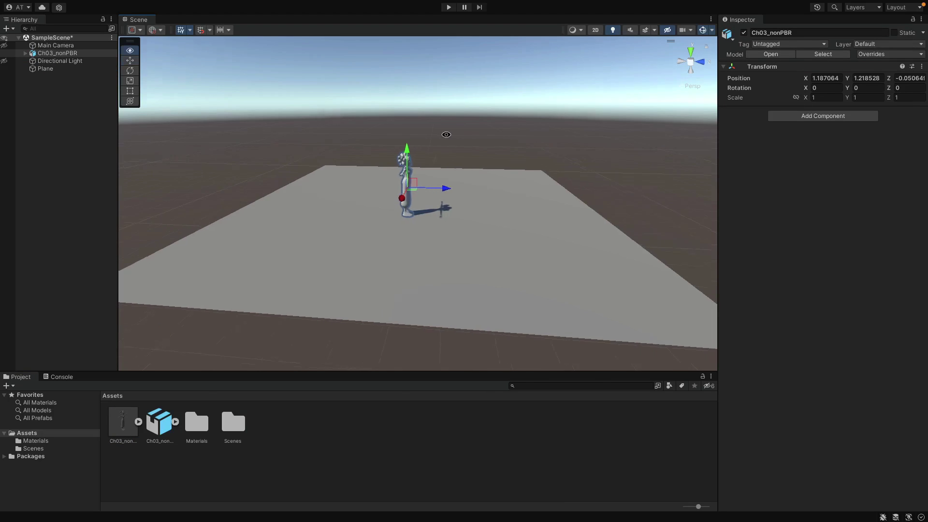
pyautogui.keyDown('alt'); pyautogui.moveTo(445, 136); pyautogui.dragTo(307, 160); pyautogui.keyUp('alt')
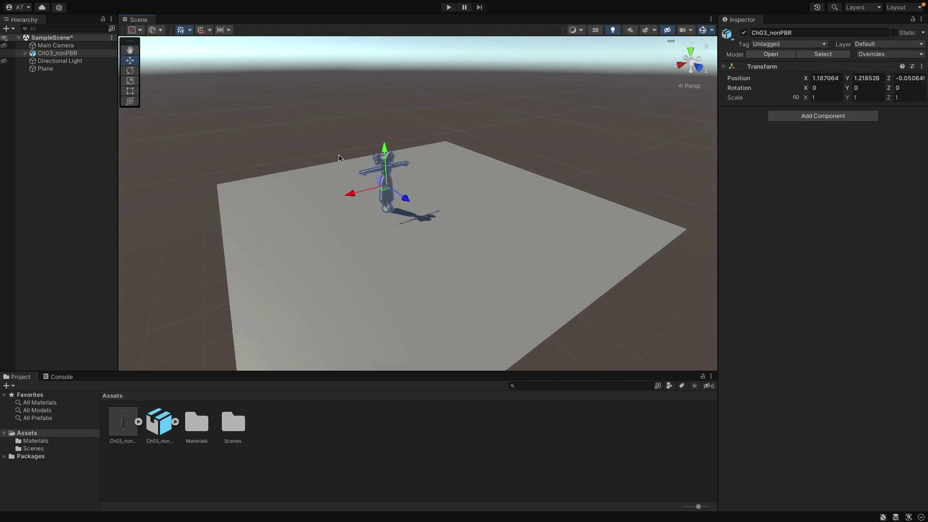
# Move the Ch03_nonPBR character along the X axis to a position of about 0.78.
pyautogui.moveTo(358, 195); pyautogui.dragTo(364, 187)
pyautogui.scroll(2, 387, 165)
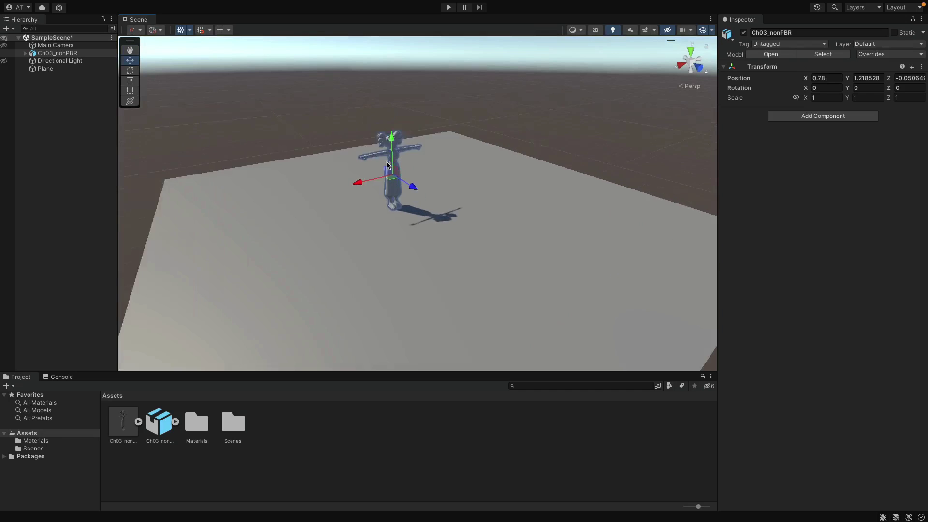
pyautogui.scroll(2, 387, 165)
pyautogui.scroll(1, 331, 115)
pyautogui.click(85, 94)
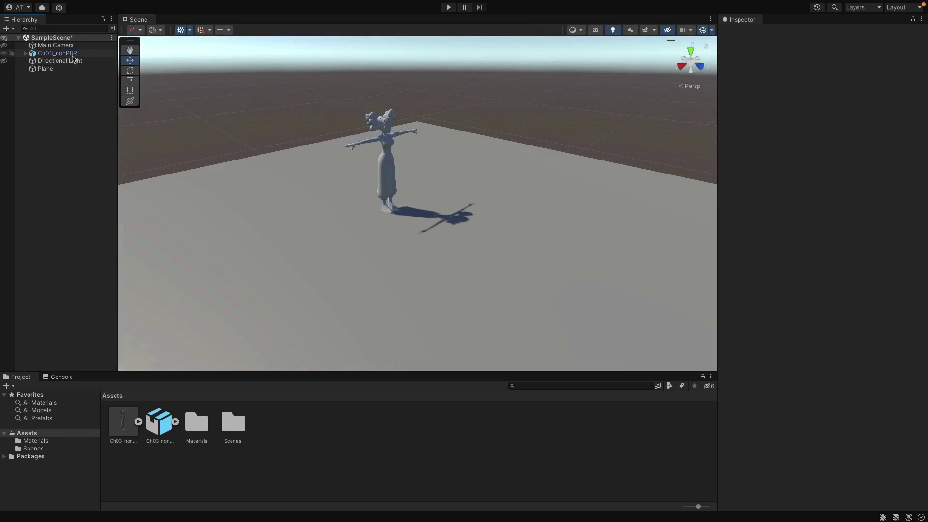
pyautogui.doubleClick(72, 56)
pyautogui.click(259, 104)
pyautogui.scroll(1, 420, 170)
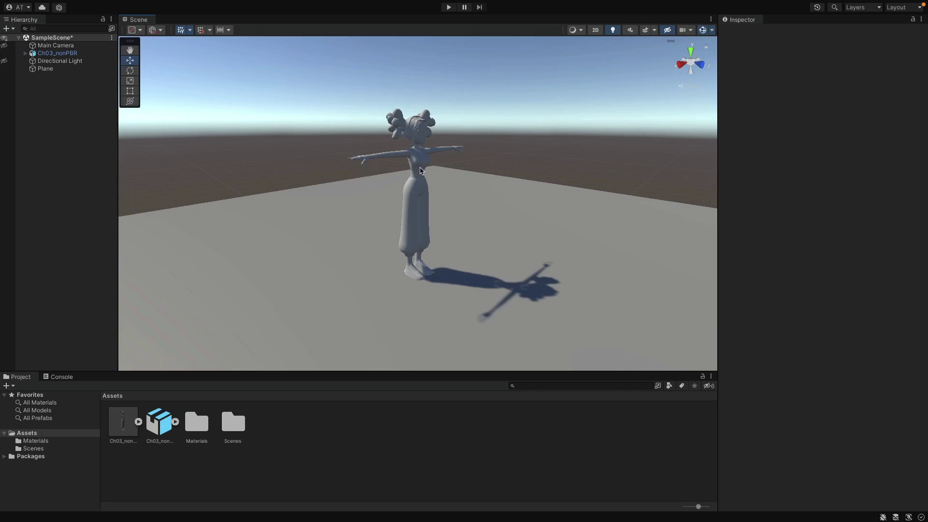
# Set the Ch03_nonPBR model's rig to Humanoid with the avatar definition Create From This Model, and apply the settings.
pyautogui.click(129, 430)
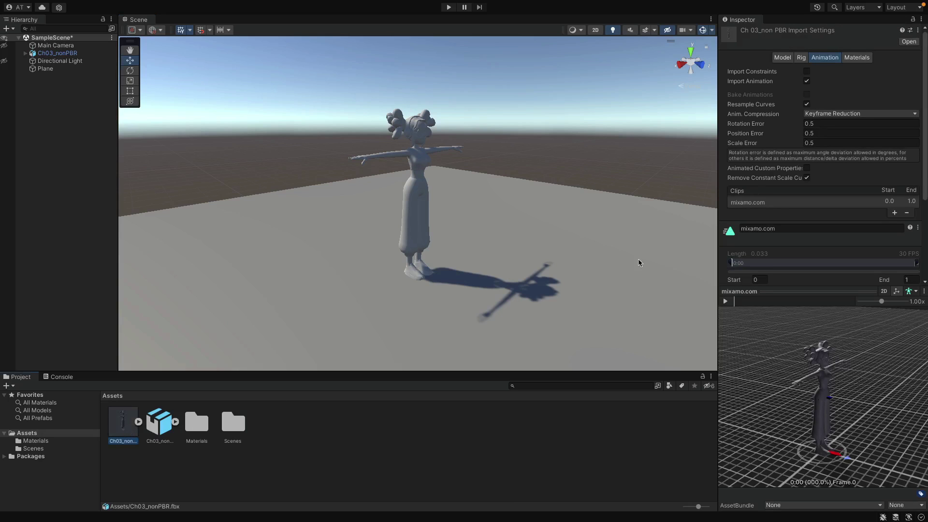
pyautogui.click(801, 57)
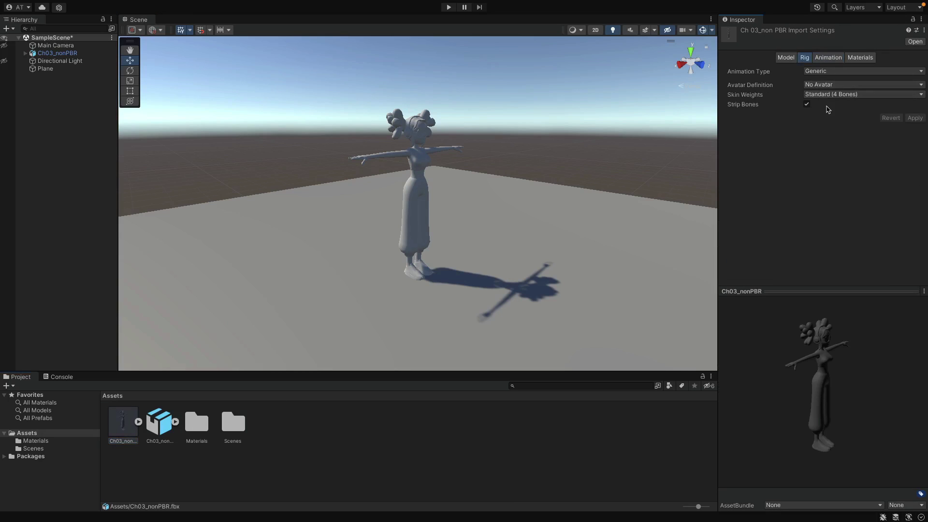
pyautogui.click(833, 72)
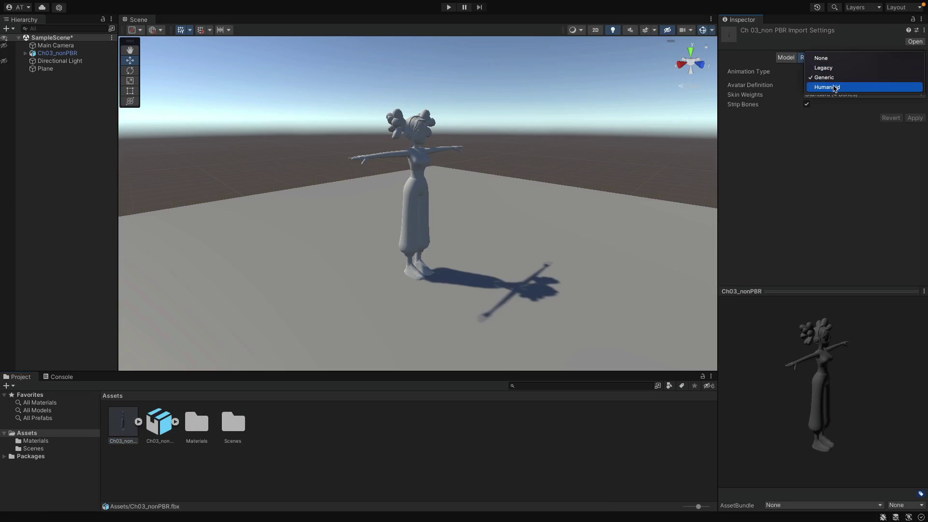
pyautogui.click(836, 87)
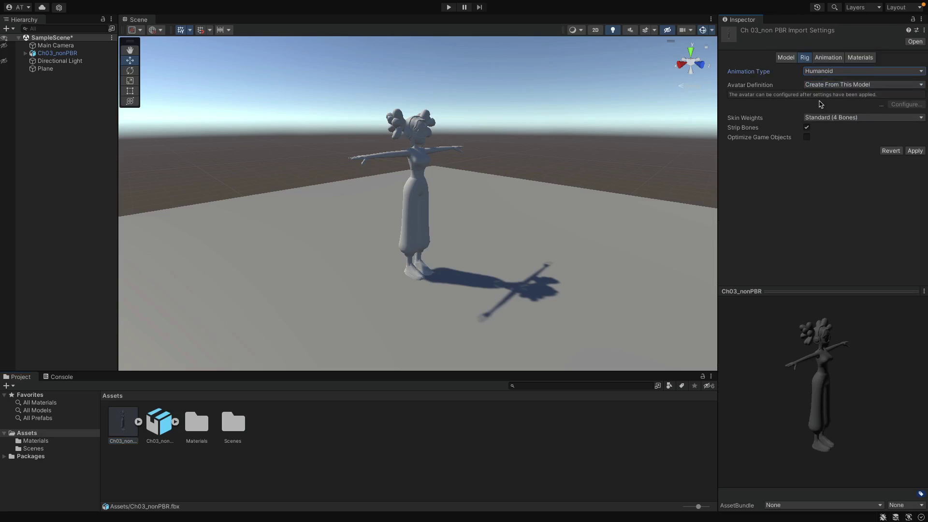
pyautogui.click(833, 86)
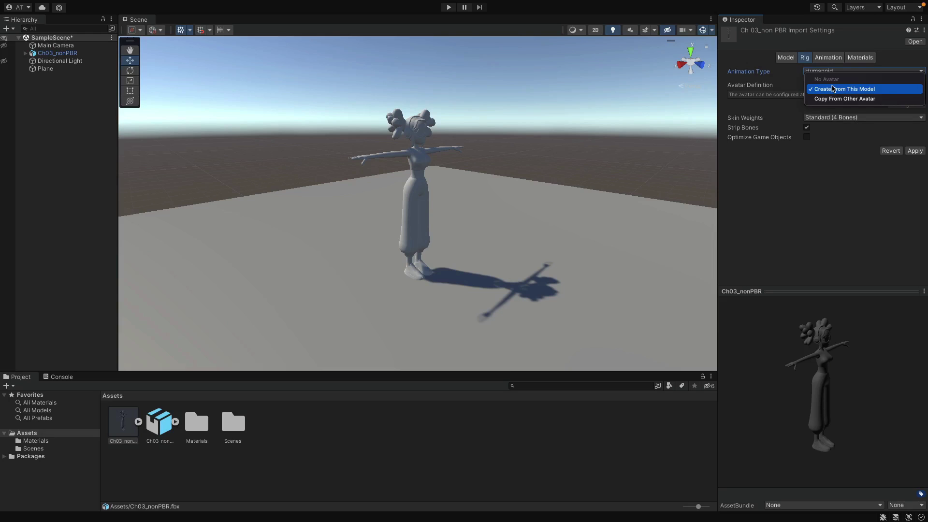
pyautogui.click(833, 88)
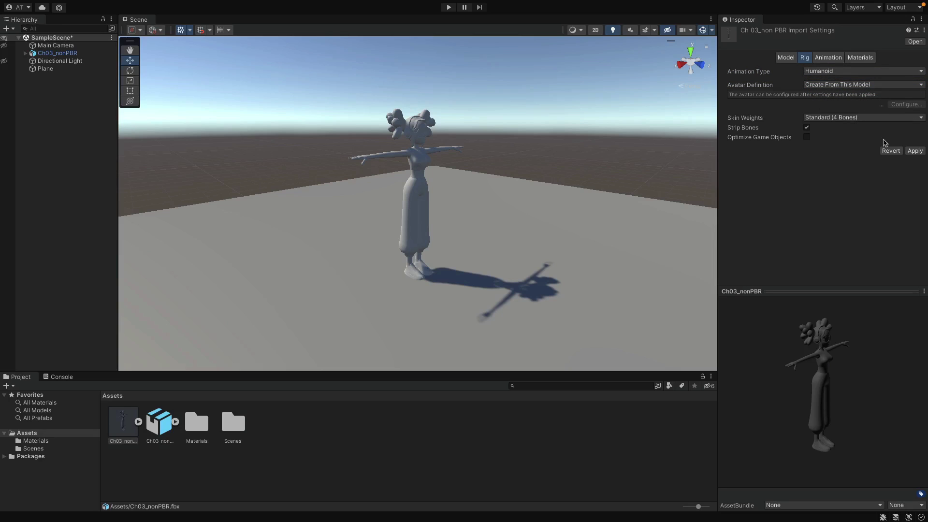
pyautogui.click(914, 152)
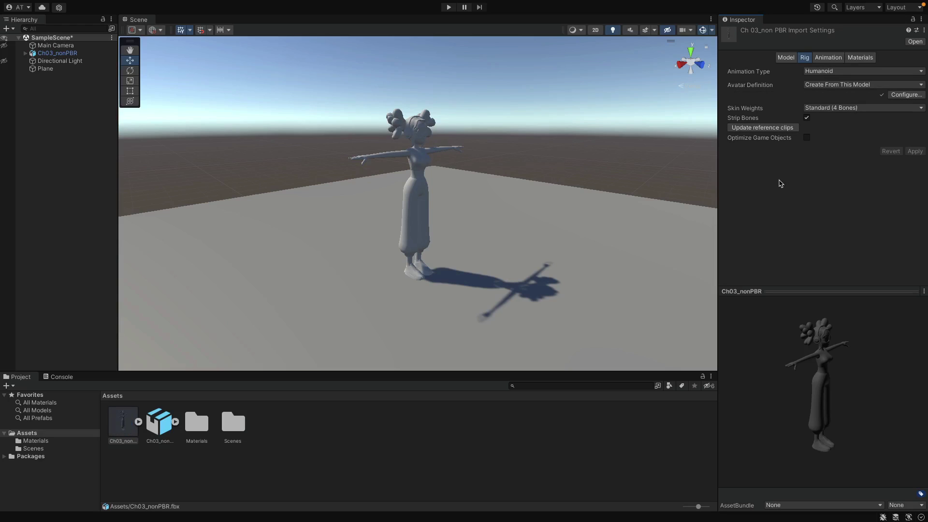
# Examine the avatar among the Ch03_nonPBR model's sub-assets and collapse the model again.
pyautogui.click(139, 422)
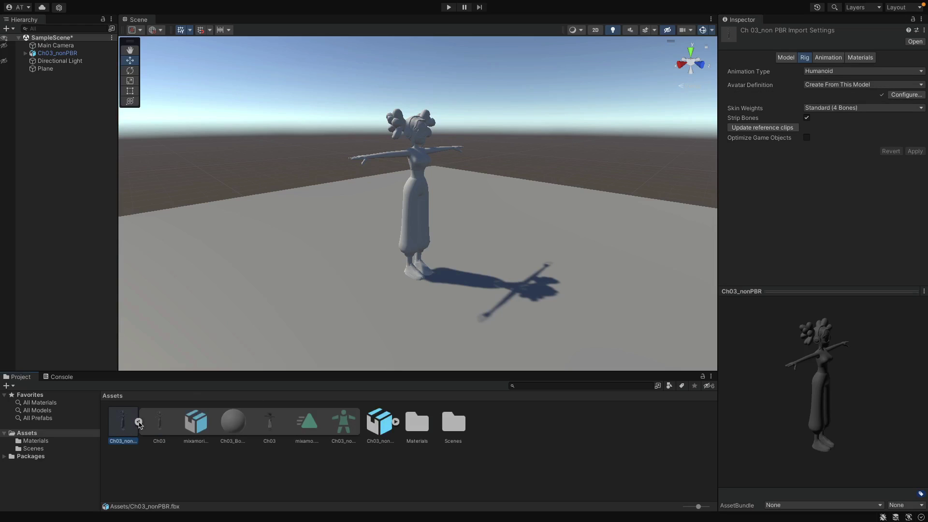
pyautogui.click(341, 424)
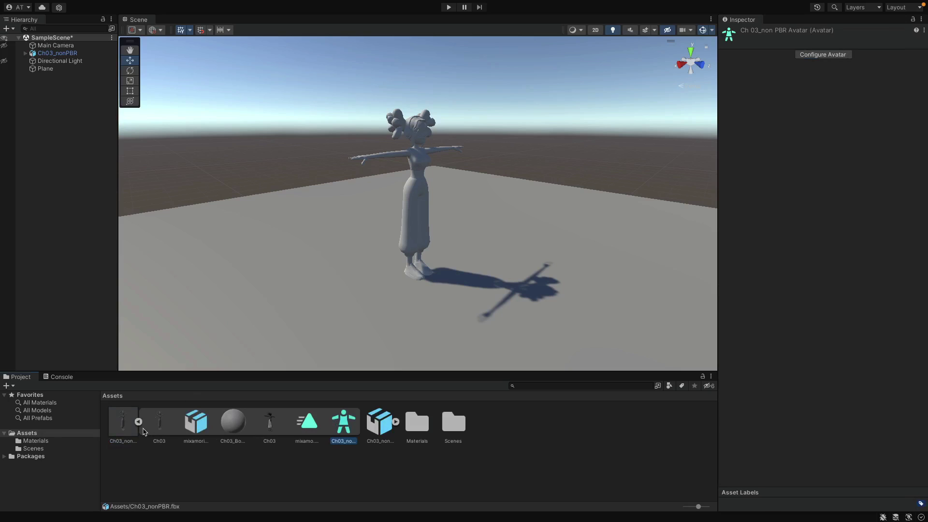
pyautogui.click(139, 422)
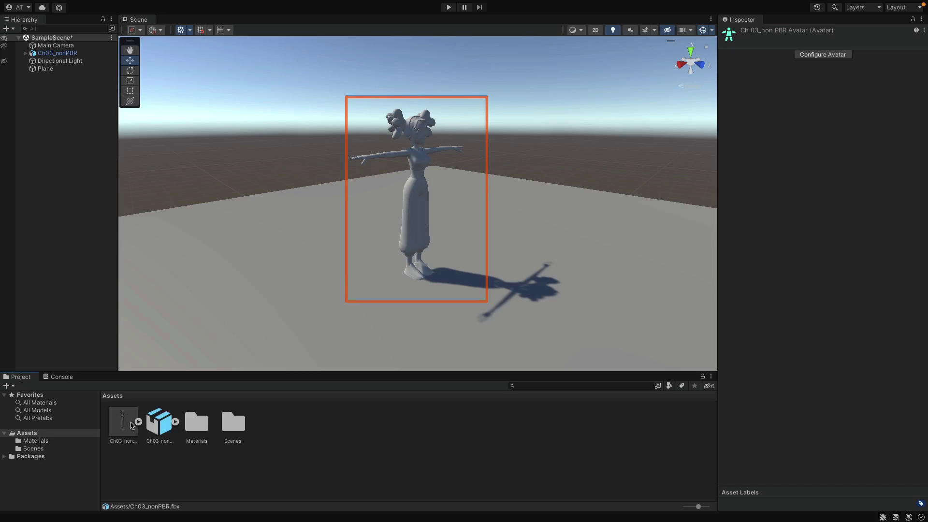
# Extract the Ch03_nonPBR model's embedded textures into the Assets/Materials folder.
pyautogui.click(132, 426)
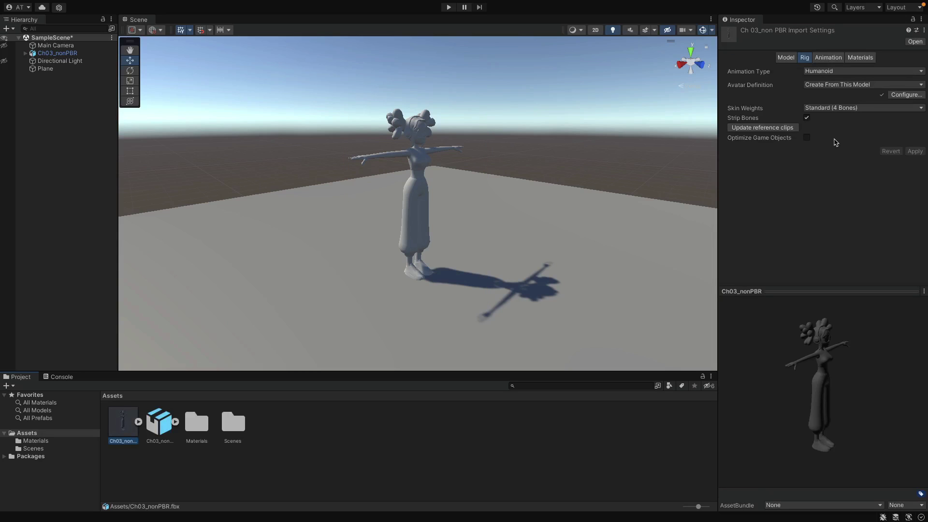
pyautogui.click(853, 60)
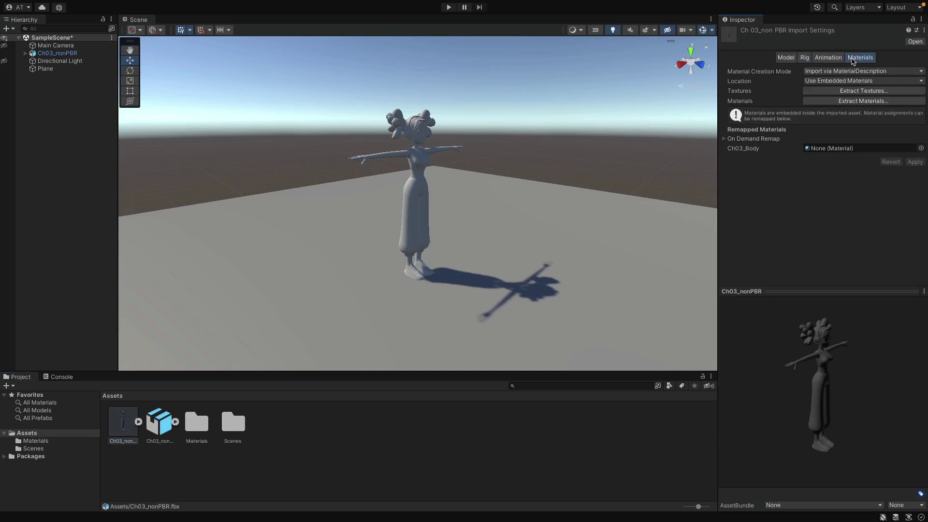
pyautogui.click(854, 92)
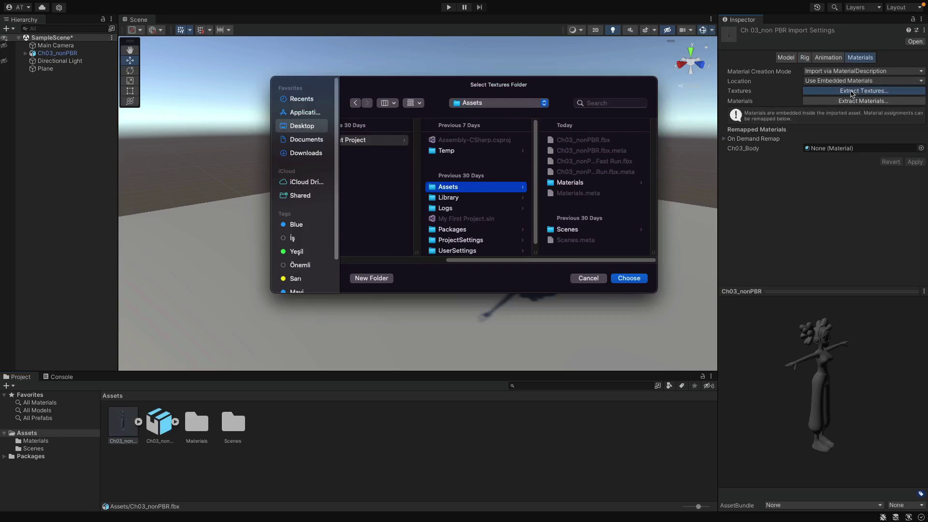
pyautogui.click(586, 184)
pyautogui.click(628, 279)
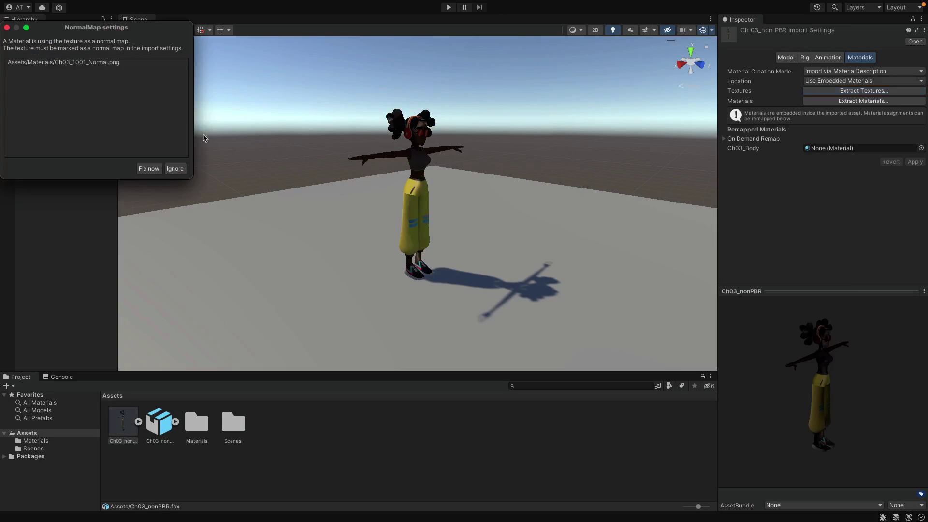
# Fix the import settings of the Ch03_1001_Normal texture and extract the Ch03_nonPBR model's materials into the Assets/Materials folder.
pyautogui.click(149, 168)
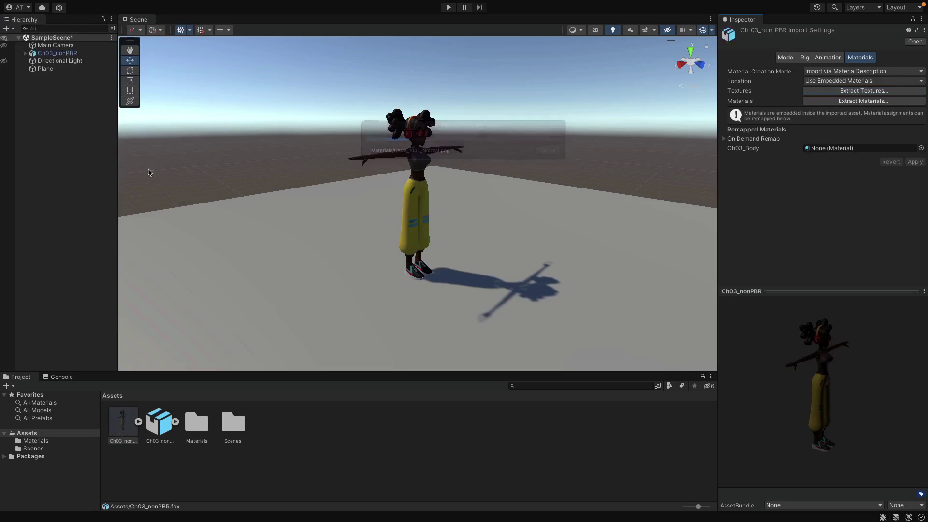
pyautogui.click(831, 104)
pyautogui.click(575, 188)
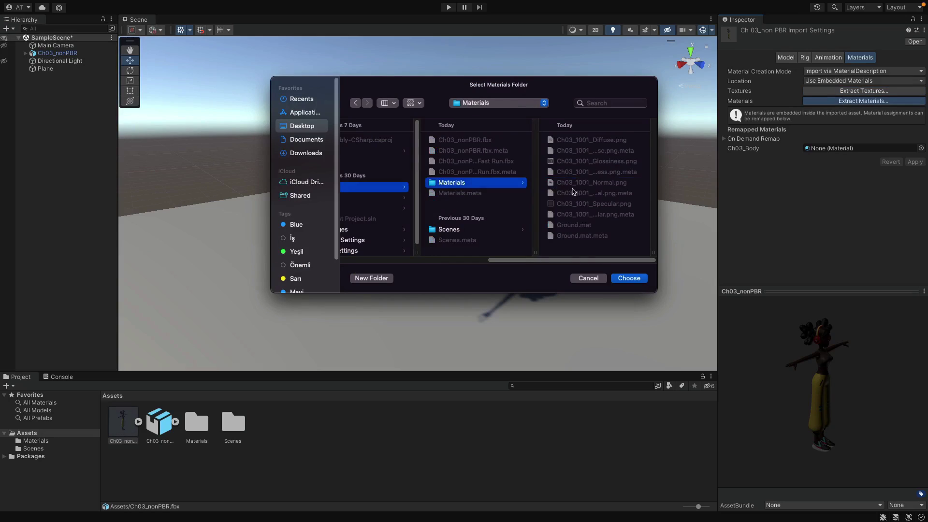
pyautogui.click(622, 278)
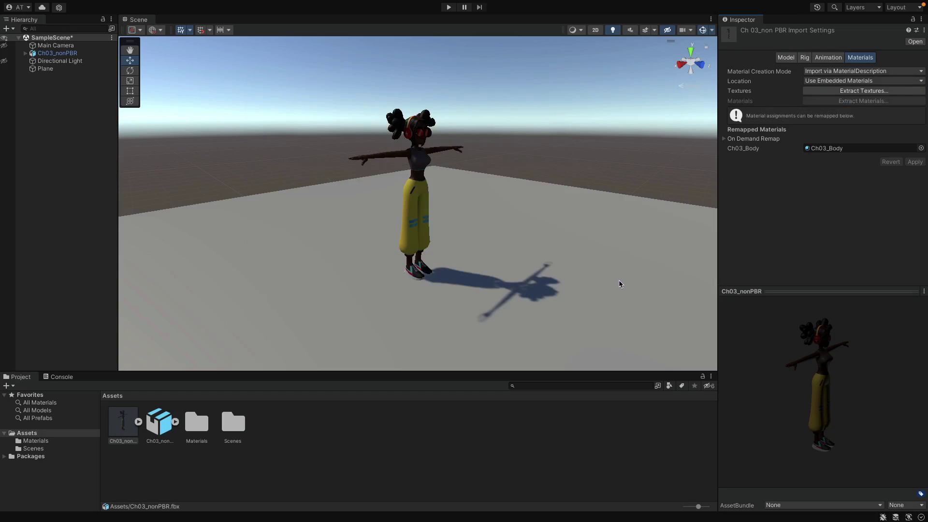
pyautogui.keyDown('alt'); pyautogui.moveTo(425, 131); pyautogui.dragTo(596, 105); pyautogui.keyUp('alt')
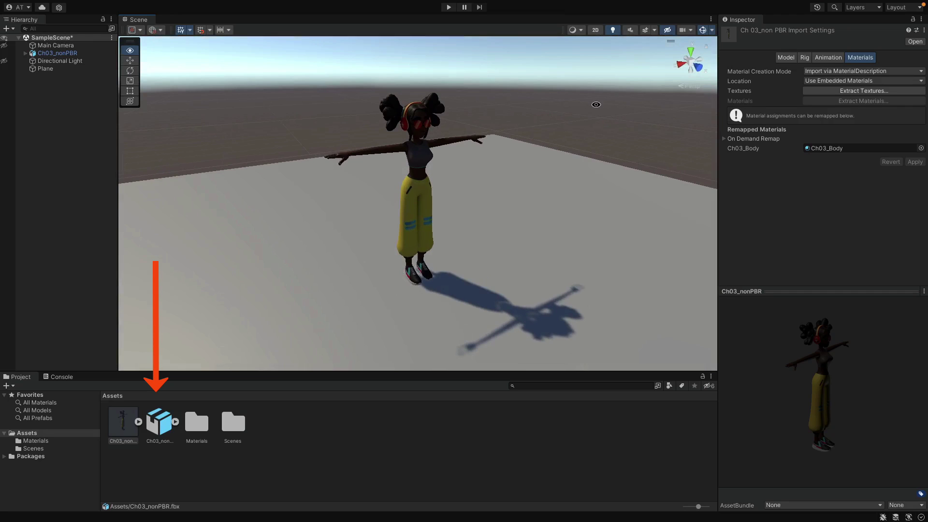
# Preview the Fast Run clip of the Ch03_nonPBR@Fast Run model.
pyautogui.click(160, 423)
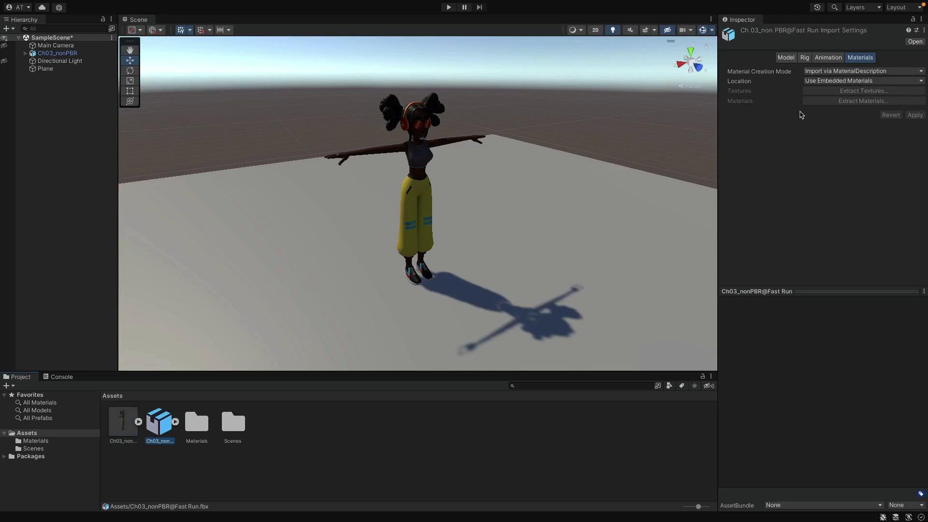
pyautogui.click(828, 57)
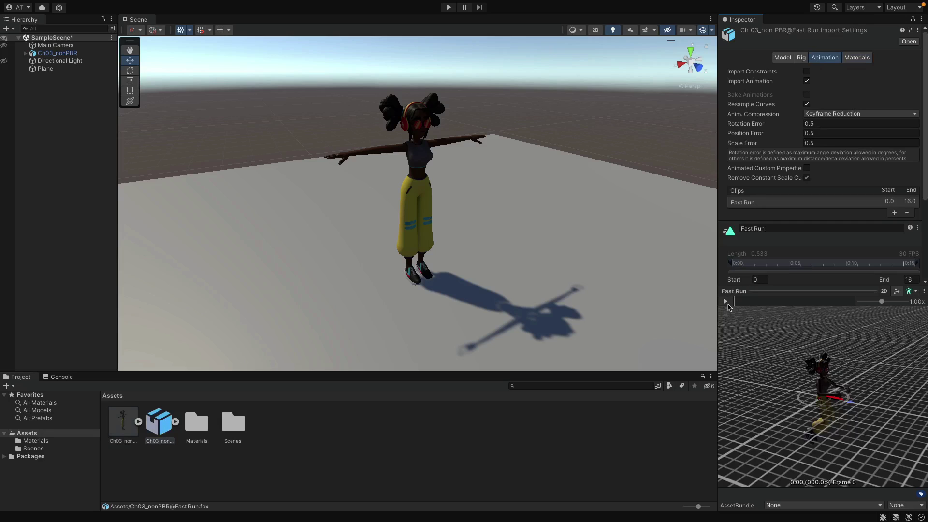
pyautogui.click(726, 303)
# Set the Ch03_nonPBR@Fast Run model's rig to Humanoid with the avatar definition Copy From Other Avatar.
pyautogui.click(802, 58)
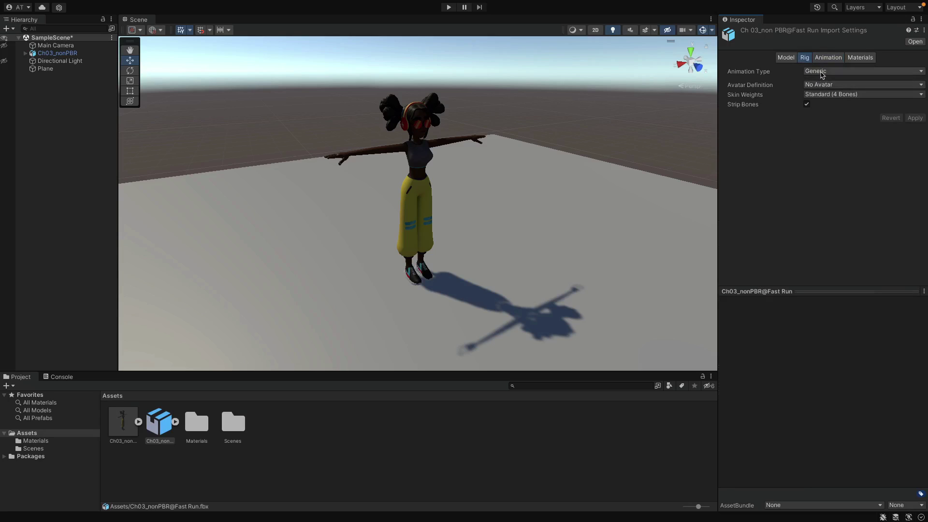
pyautogui.click(823, 73)
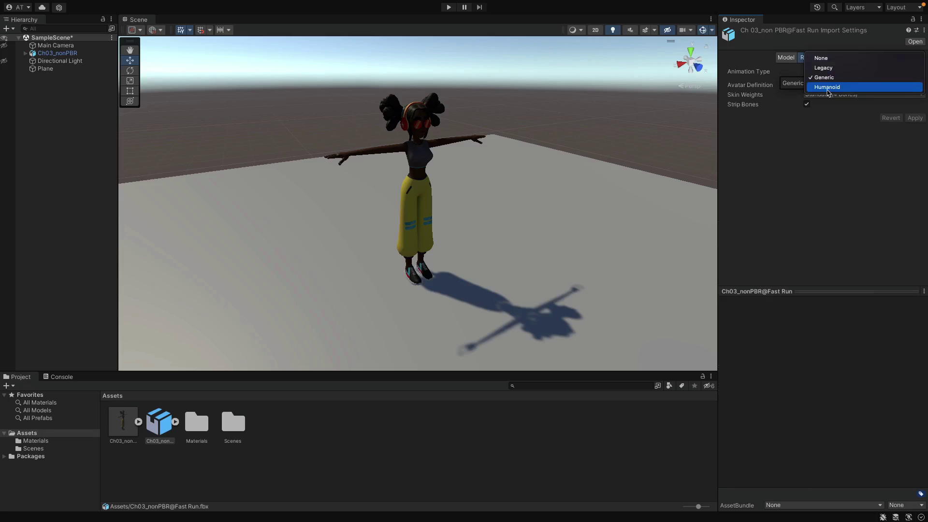
pyautogui.click(828, 88)
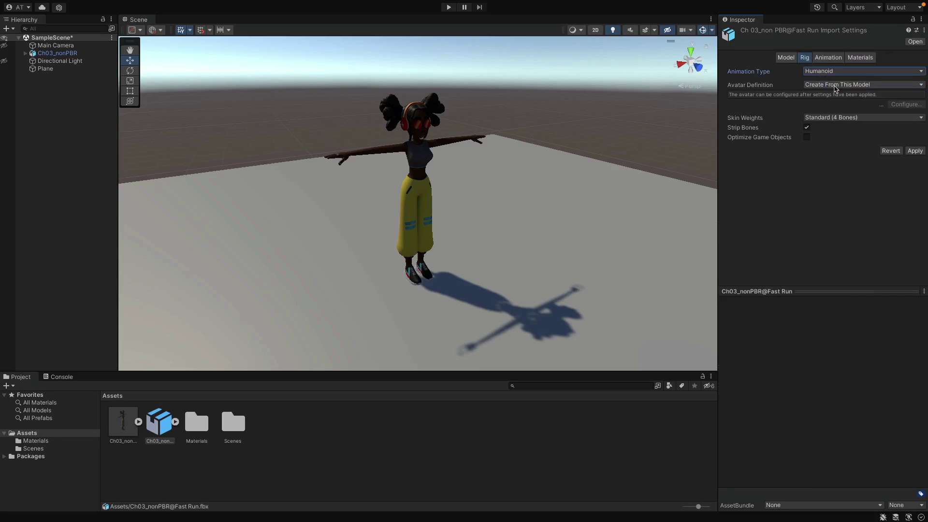
pyautogui.click(831, 87)
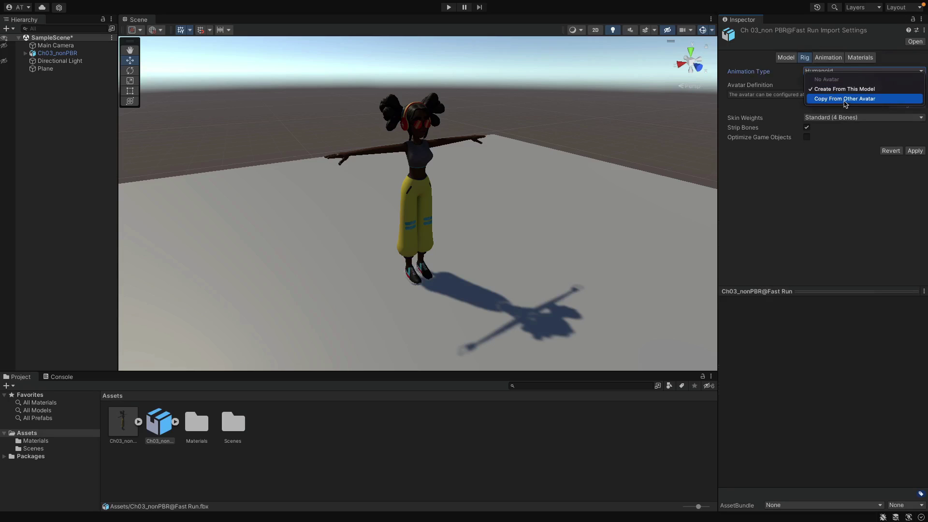
pyautogui.click(847, 101)
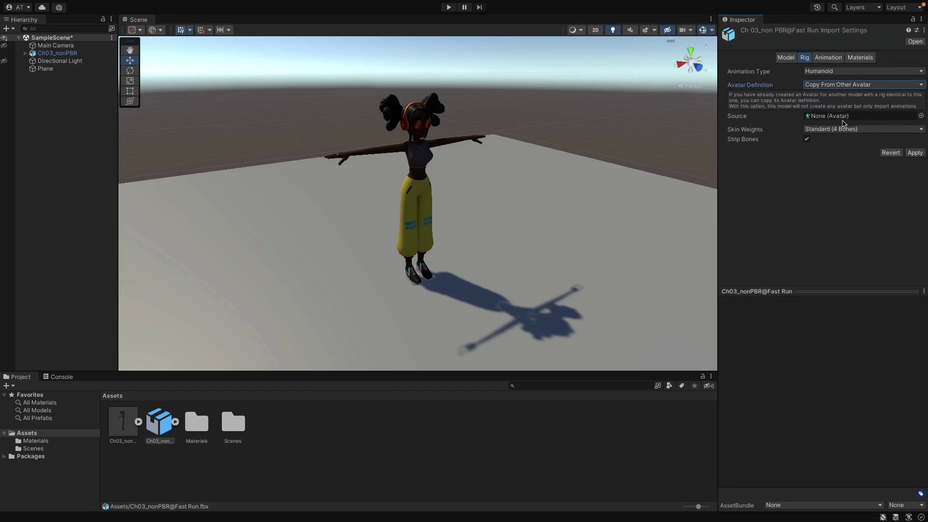
# Assign Ch03_nonPBRAvatar as the Fast Run model's source avatar, apply the settings, and play the clip preview.
pyautogui.click(835, 120)
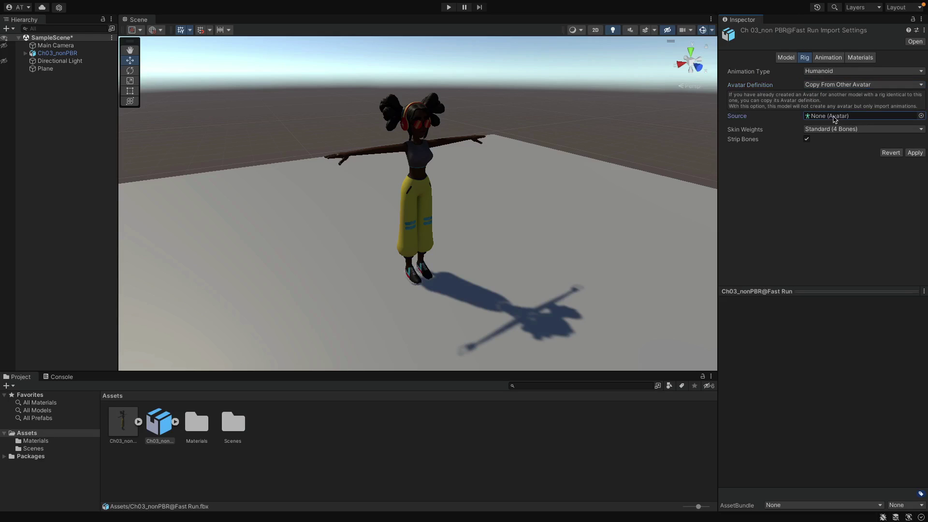
pyautogui.click(139, 422)
pyautogui.moveTo(307, 421); pyautogui.dragTo(818, 119)
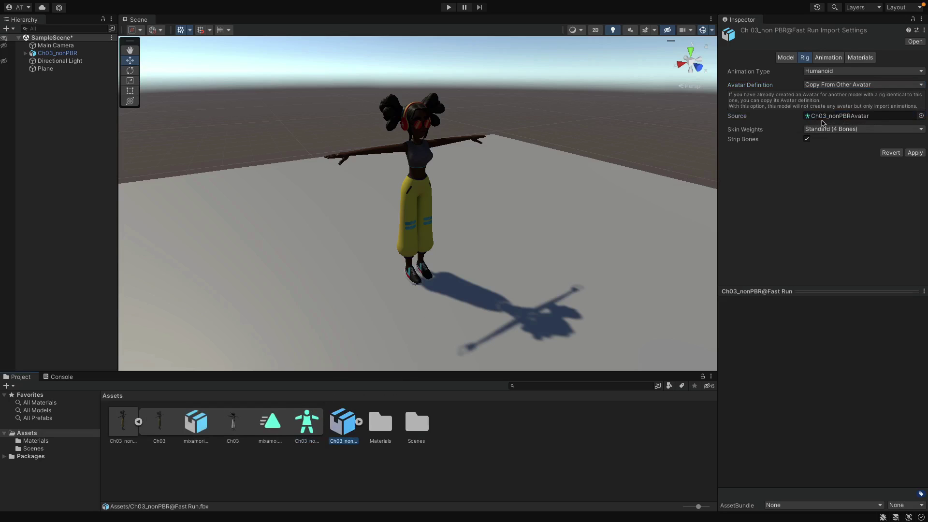
pyautogui.click(904, 151)
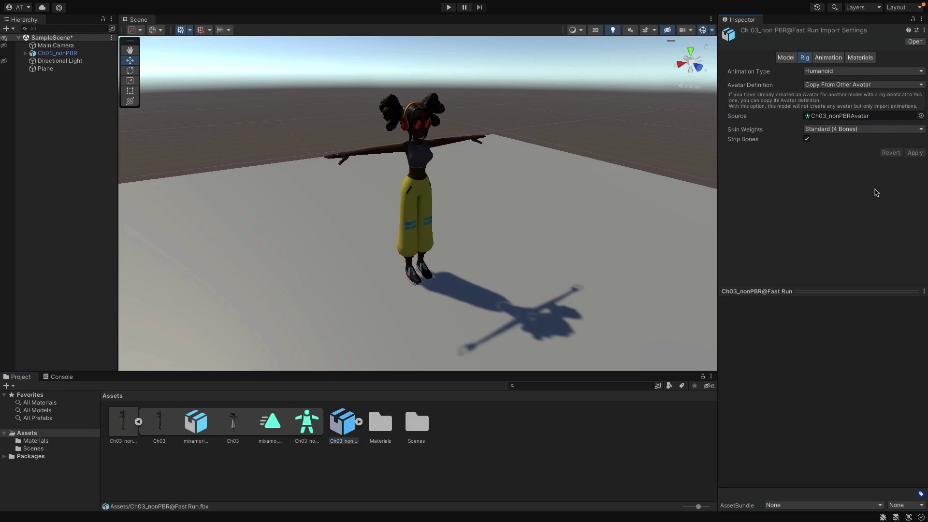
pyautogui.click(828, 57)
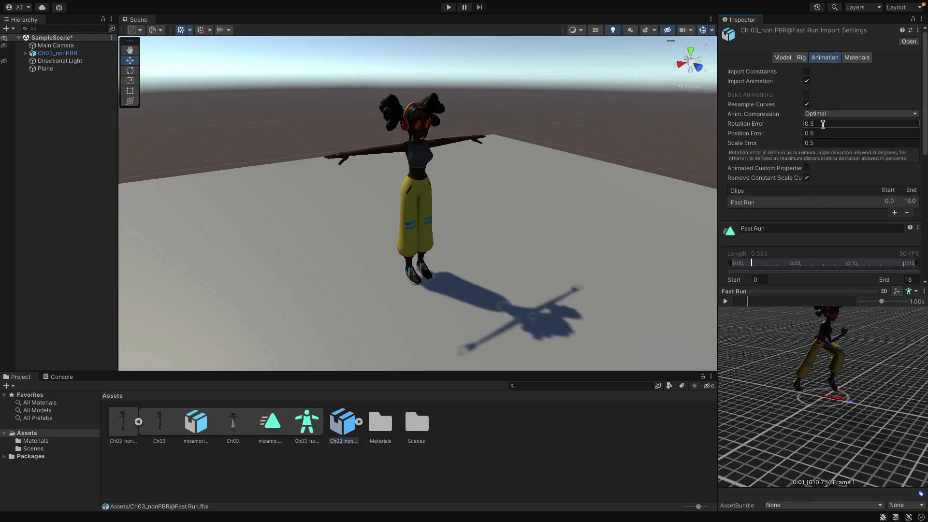
pyautogui.click(725, 301)
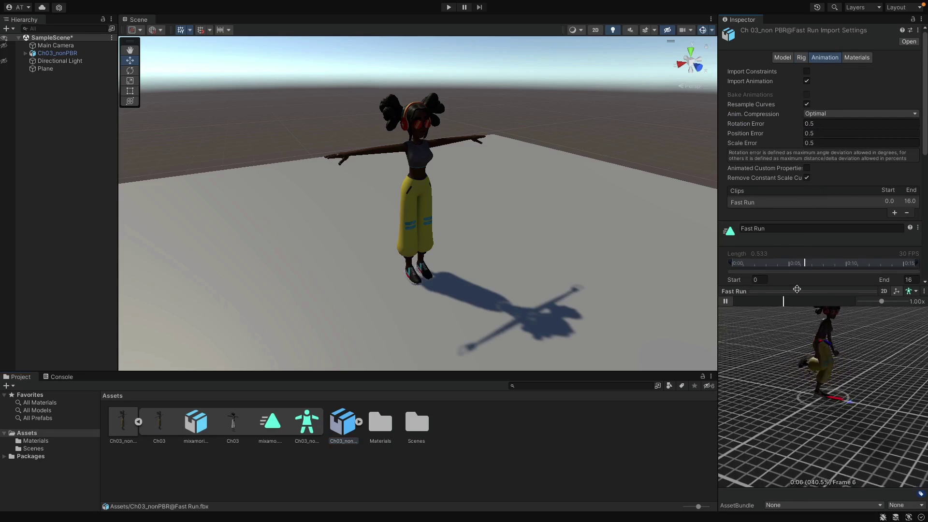
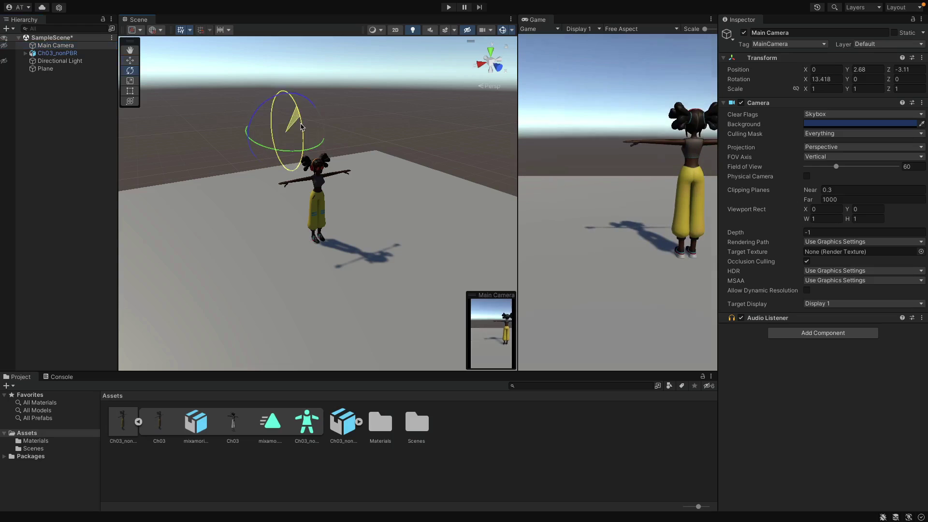
# Move the Main Camera along the X axis so that the character is centred in the Game view.
pyautogui.click(261, 108)
pyautogui.click(281, 136)
pyautogui.press('w')
pyautogui.moveTo(261, 138); pyautogui.dragTo(222, 144)
pyautogui.click(221, 144)
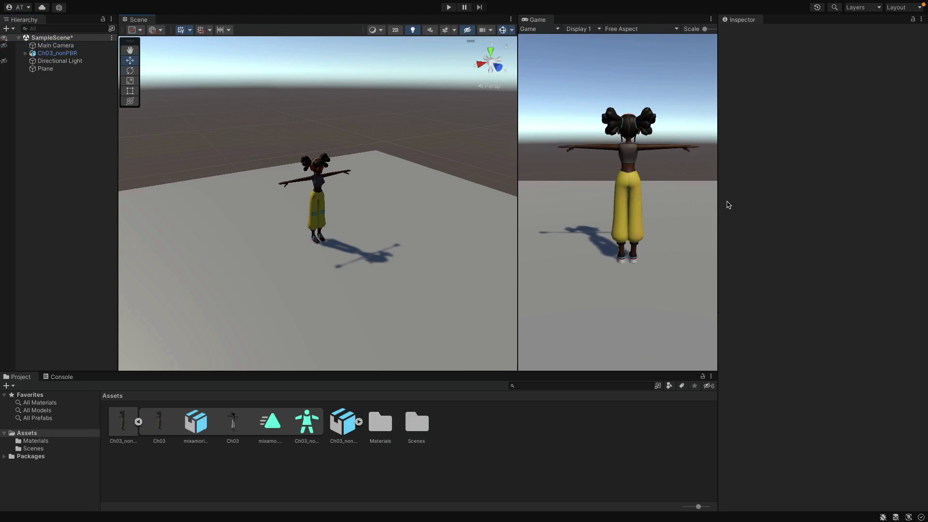
# Narrow the Inspector, frame the character in the Scene view, and collapse the Ch03_nonPBR model's sub-assets.
pyautogui.moveTo(718, 203); pyautogui.dragTo(789, 203)
pyautogui.click(339, 212)
pyautogui.press('f')
pyautogui.click(276, 94)
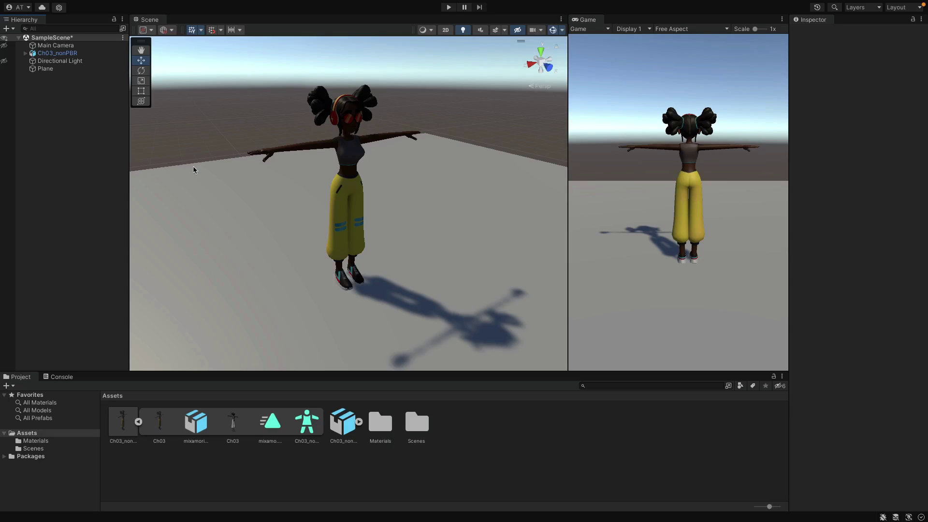
pyautogui.click(139, 422)
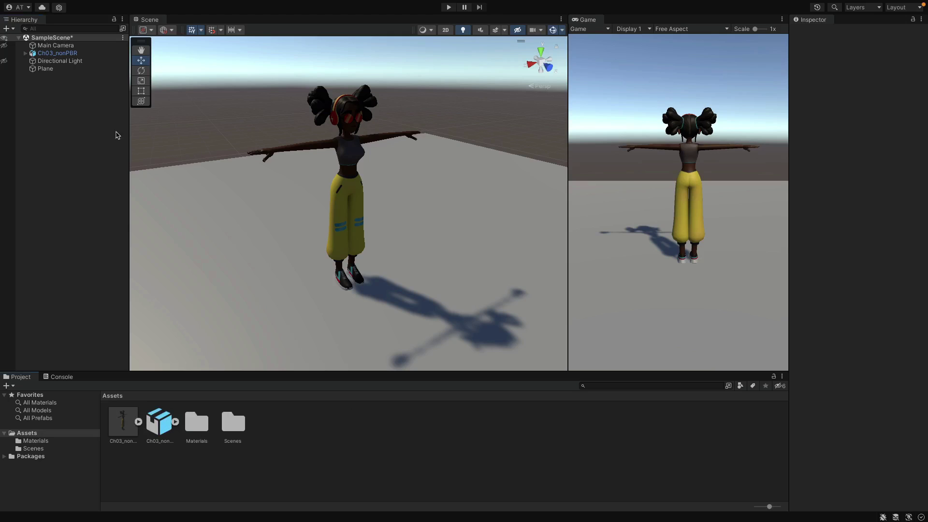
# Create an Animator Controller named MitchelleAnimator in the Assets folder for the Ch03_nonPBR character.
pyautogui.click(78, 53)
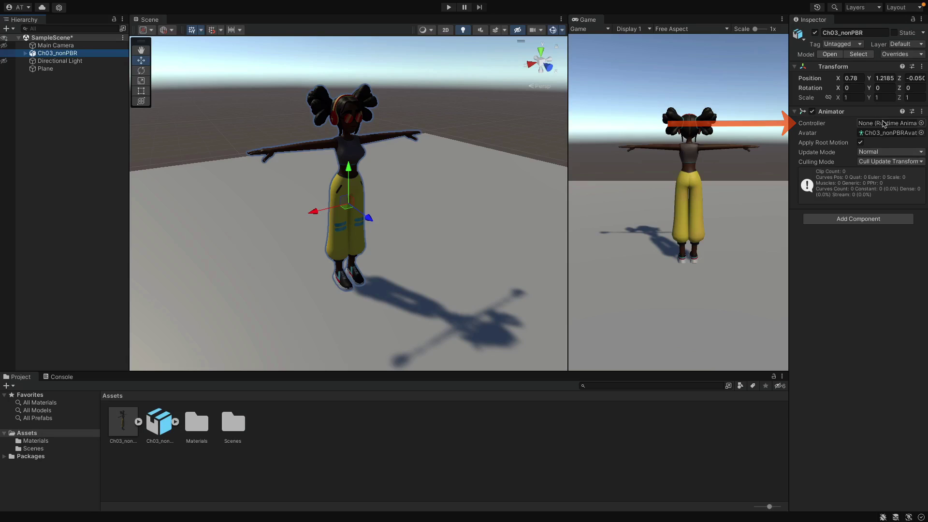
pyautogui.rightClick(311, 435)
pyautogui.moveTo(374, 255)
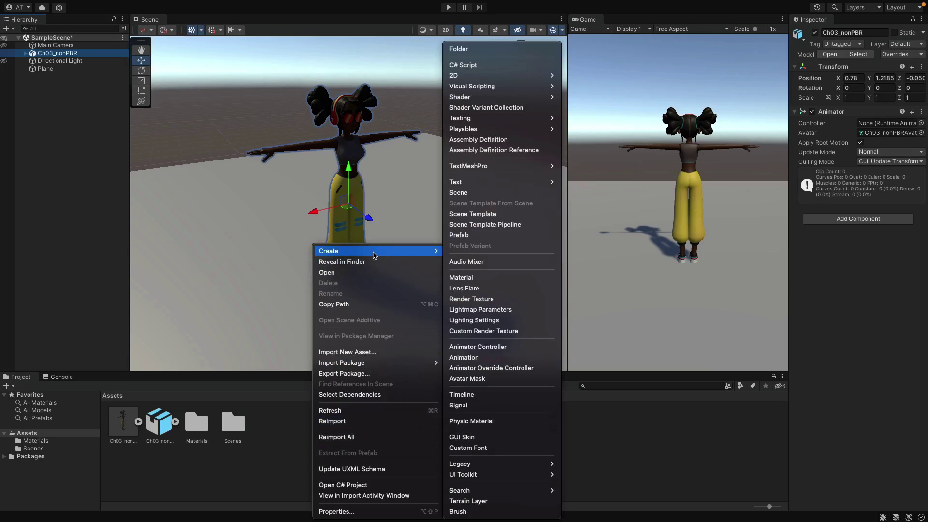
pyautogui.click(479, 346)
pyautogui.write('MitchelleA')
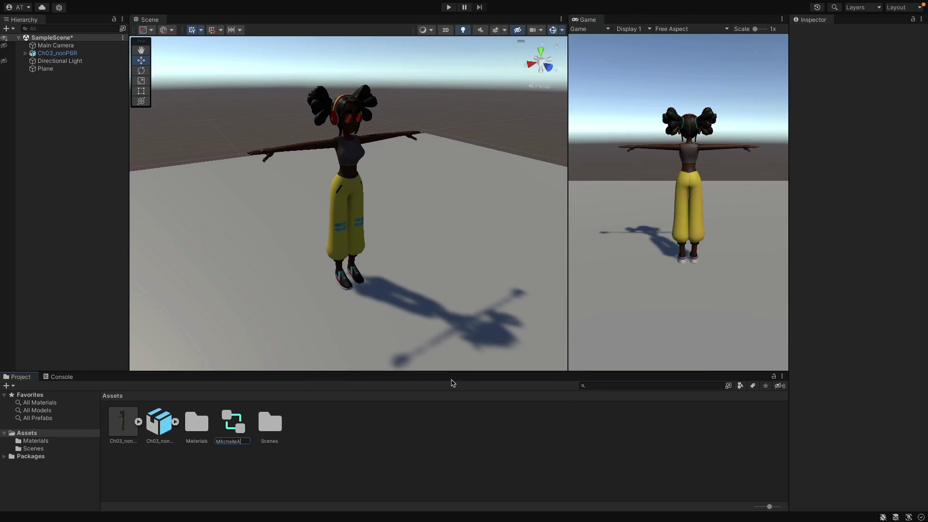
pyautogui.write('nimator')
pyautogui.press('Return')
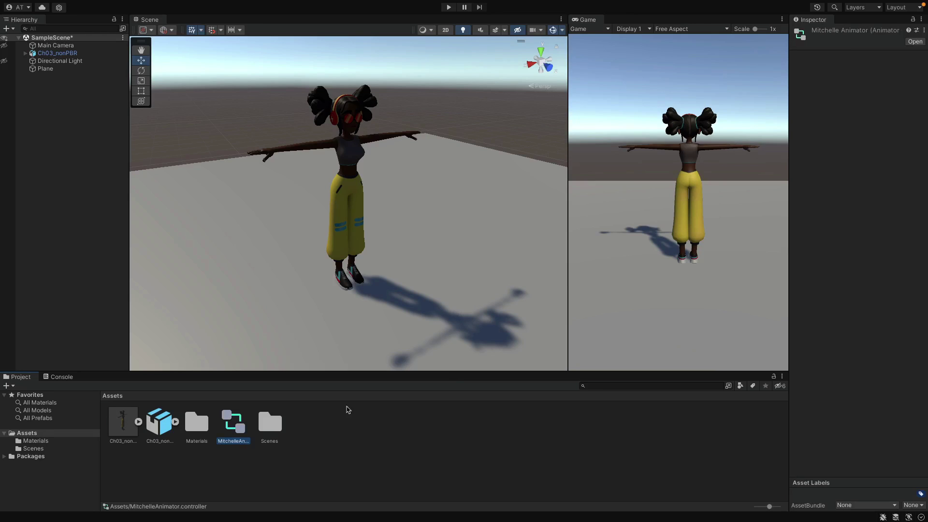
# Add the Fast Run animation as a state in MitchelleAnimator and assign that controller to the Ch03_nonPBR character's Animator.
pyautogui.doubleClick(236, 425)
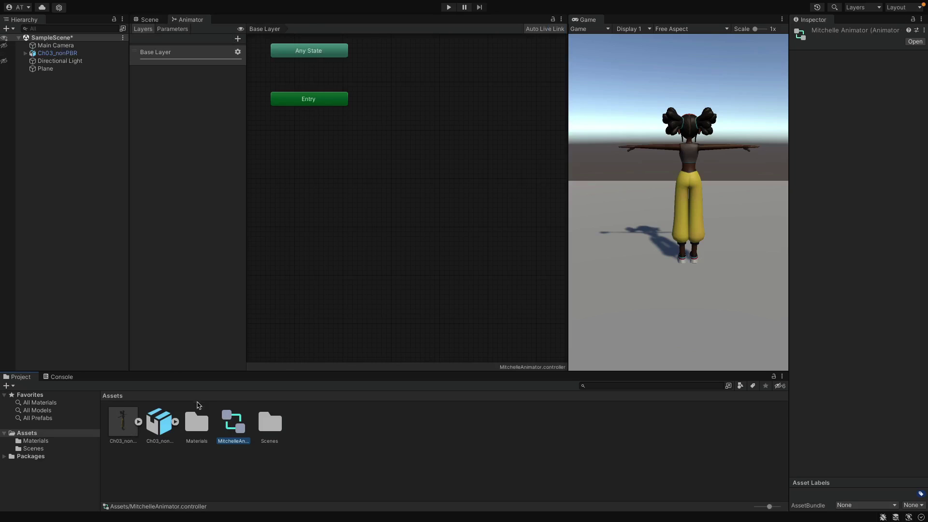
pyautogui.moveTo(161, 428); pyautogui.dragTo(319, 167)
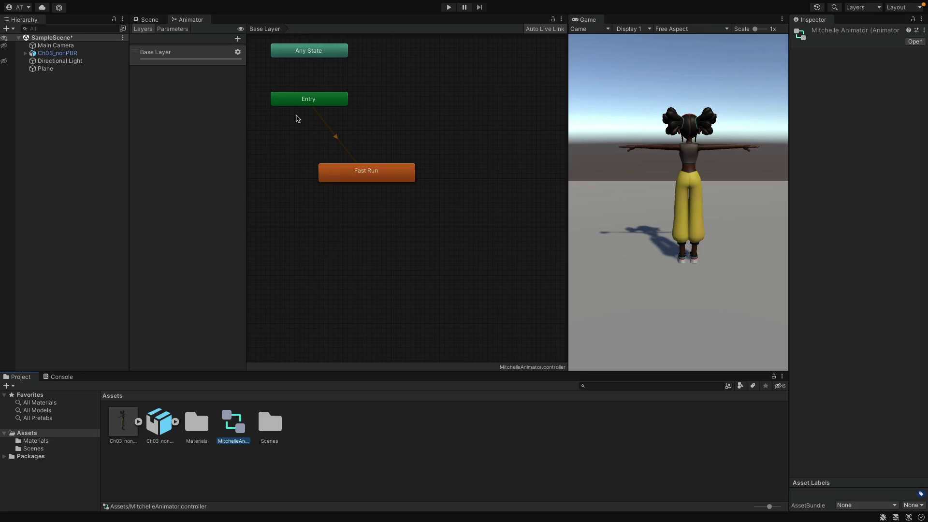
pyautogui.click(75, 54)
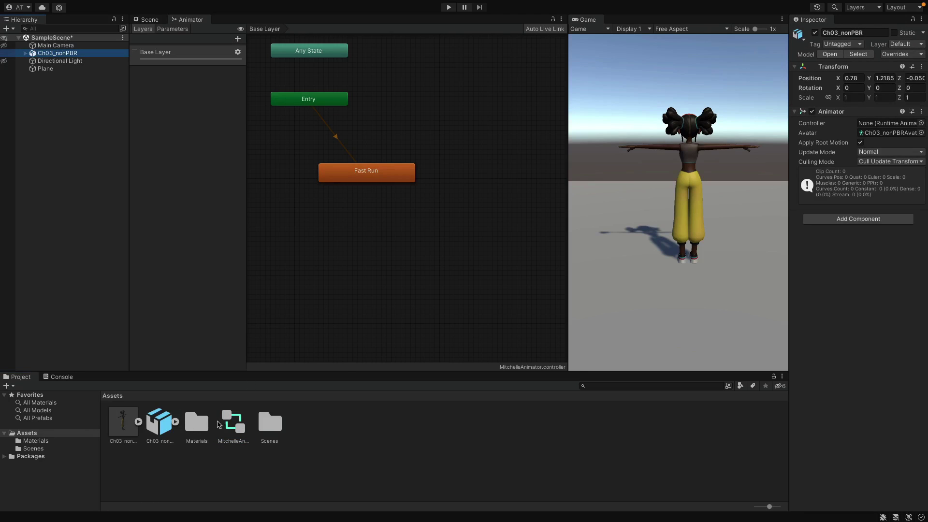
pyautogui.moveTo(233, 425); pyautogui.dragTo(872, 125)
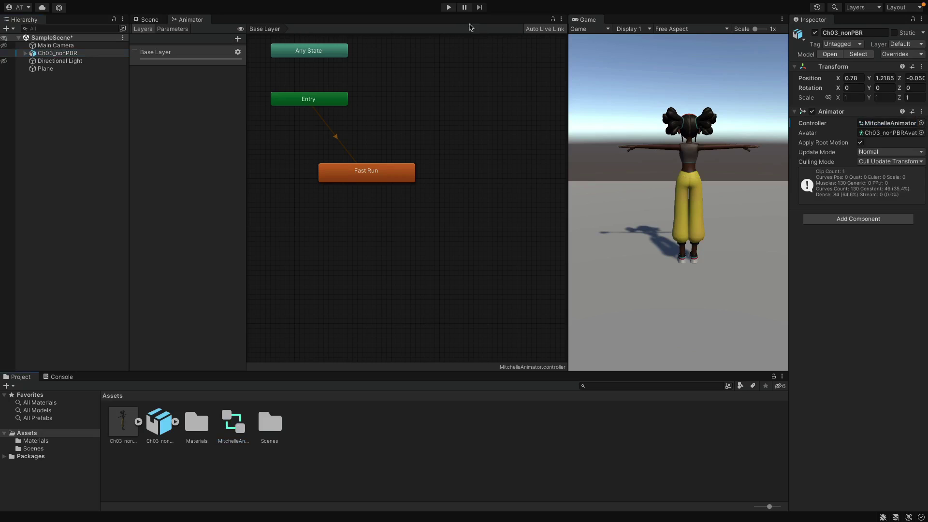
# Play the scene to check the character's Fast Run animation, and stop it again.
pyautogui.click(449, 8)
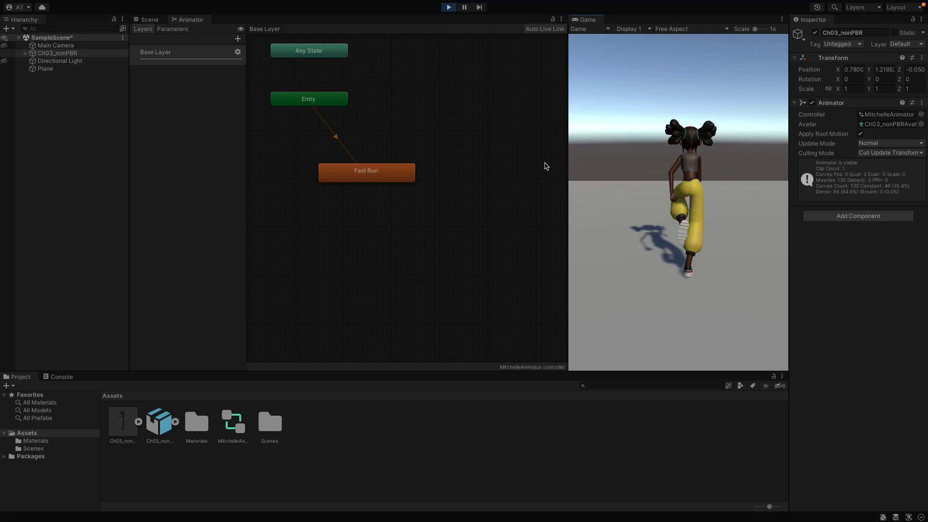
pyautogui.click(450, 8)
pyautogui.click(450, 8)
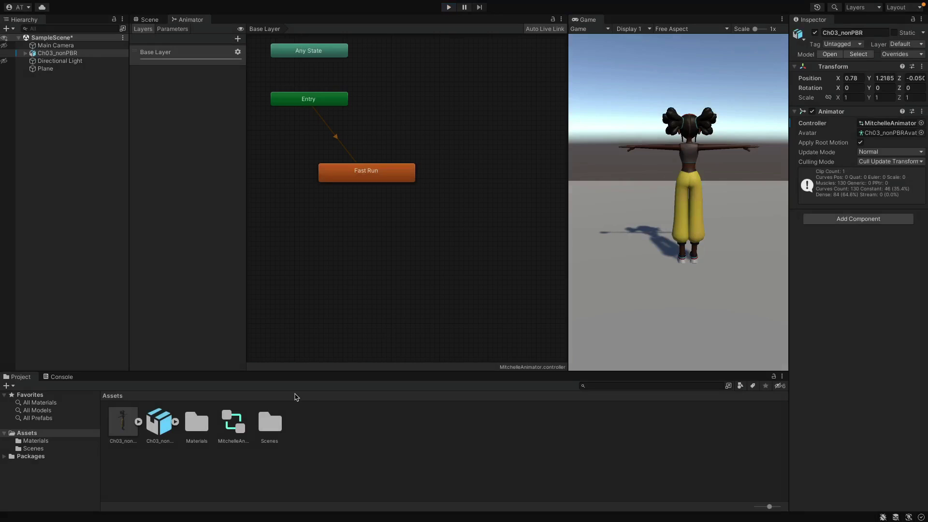
# Enable Loop Time for the Fast Run clip in the Ch03_nonPBR@Fast Run import settings and apply the change.
pyautogui.click(231, 422)
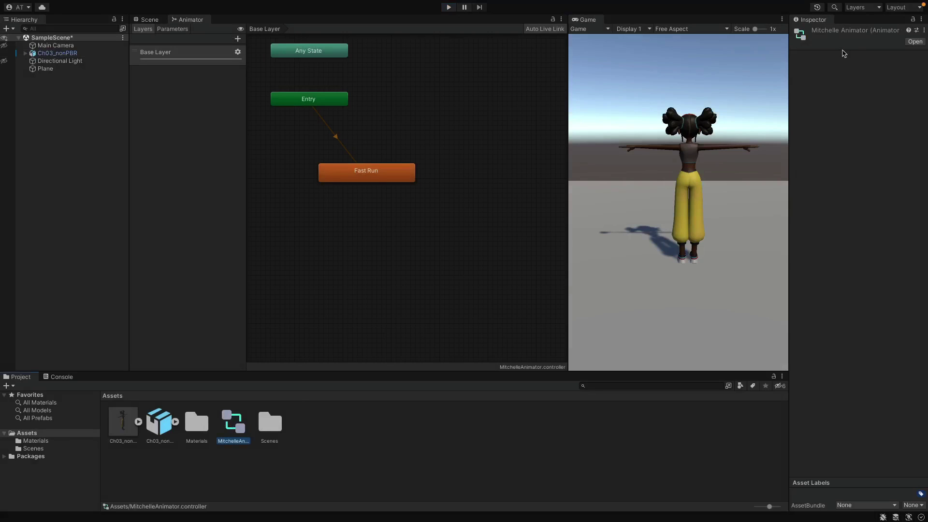
pyautogui.click(160, 423)
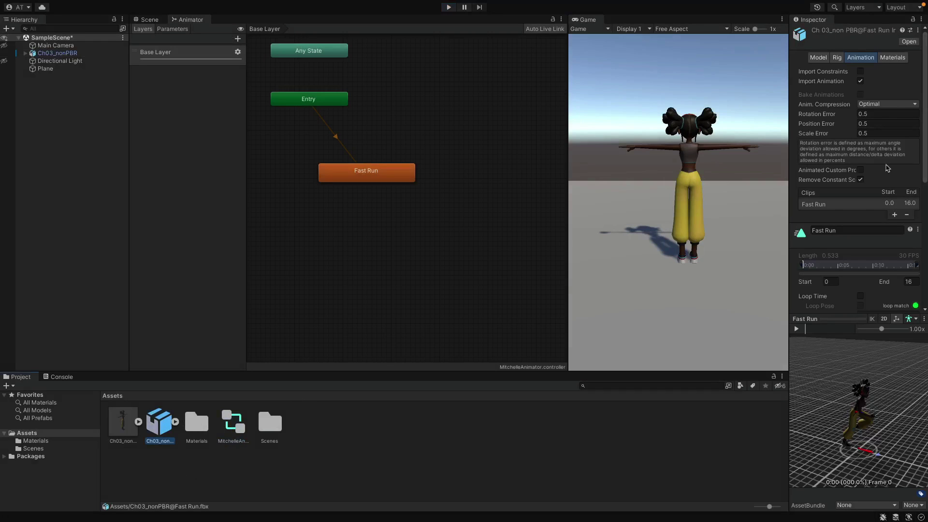
pyautogui.scroll(-6, 868, 215)
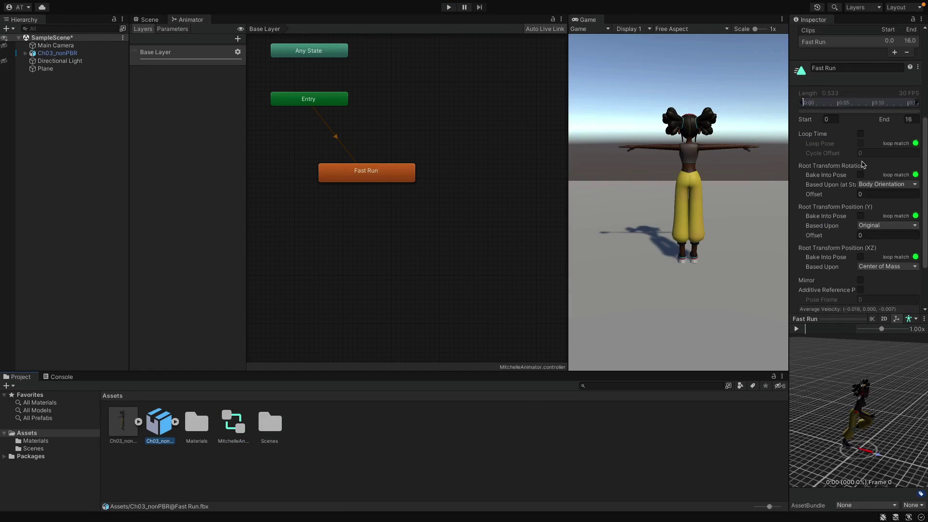
pyautogui.click(861, 134)
pyautogui.scroll(-3, 880, 203)
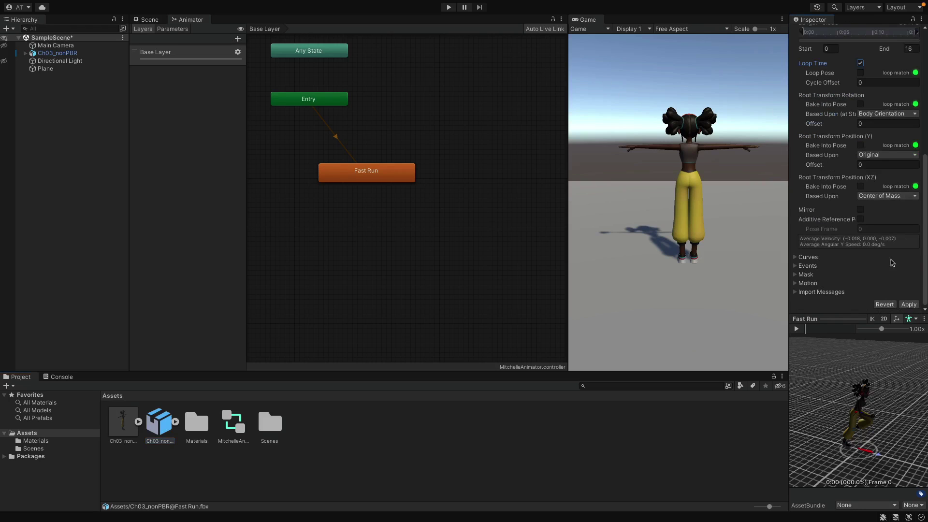
pyautogui.click(908, 305)
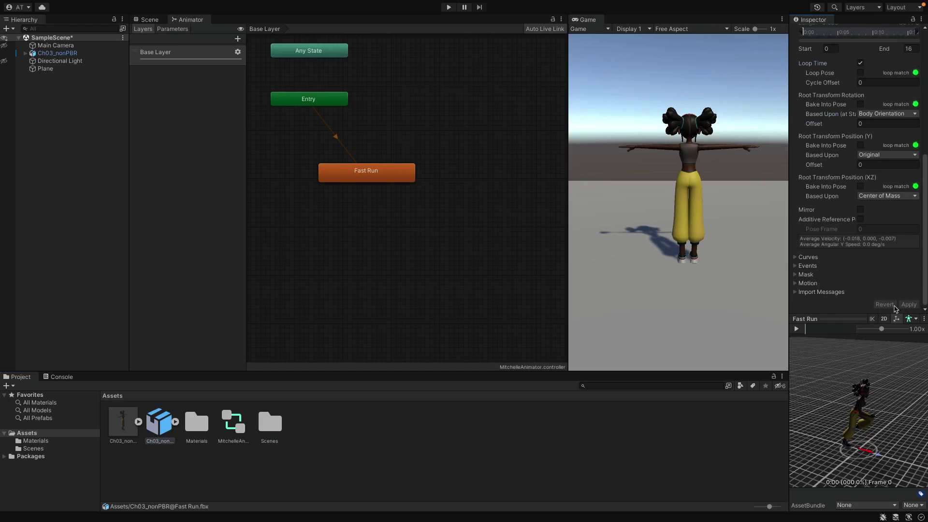
# Play the scene and watch the looping run in the Scene view with the Ch03_nonPBR character selected.
pyautogui.click(448, 8)
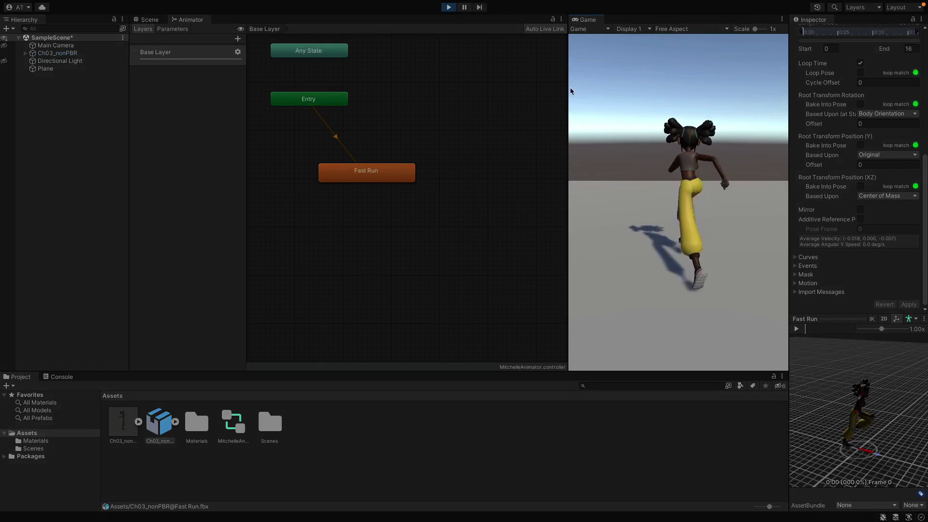
pyautogui.click(149, 19)
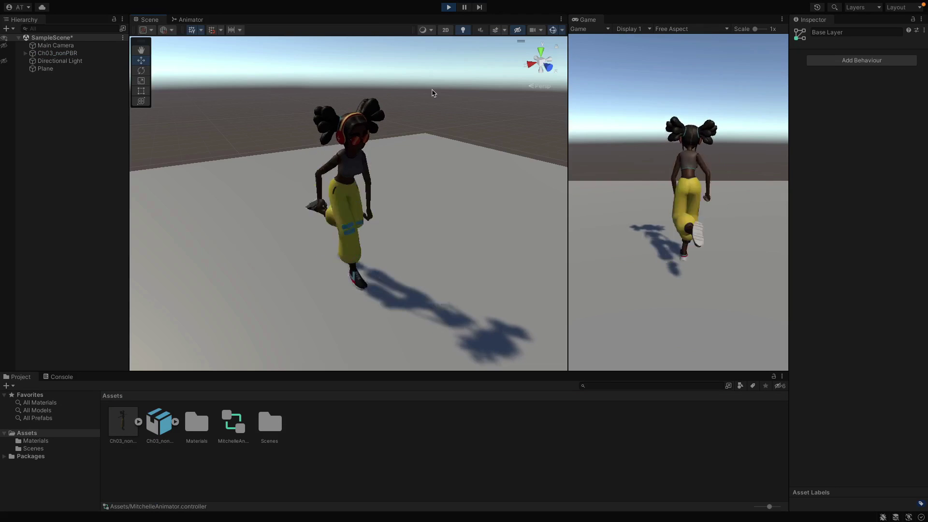
pyautogui.click(57, 53)
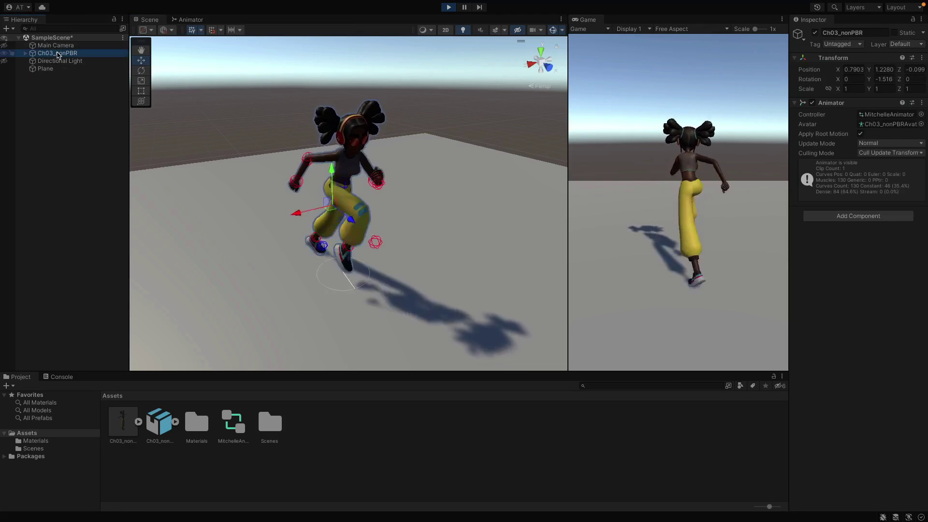